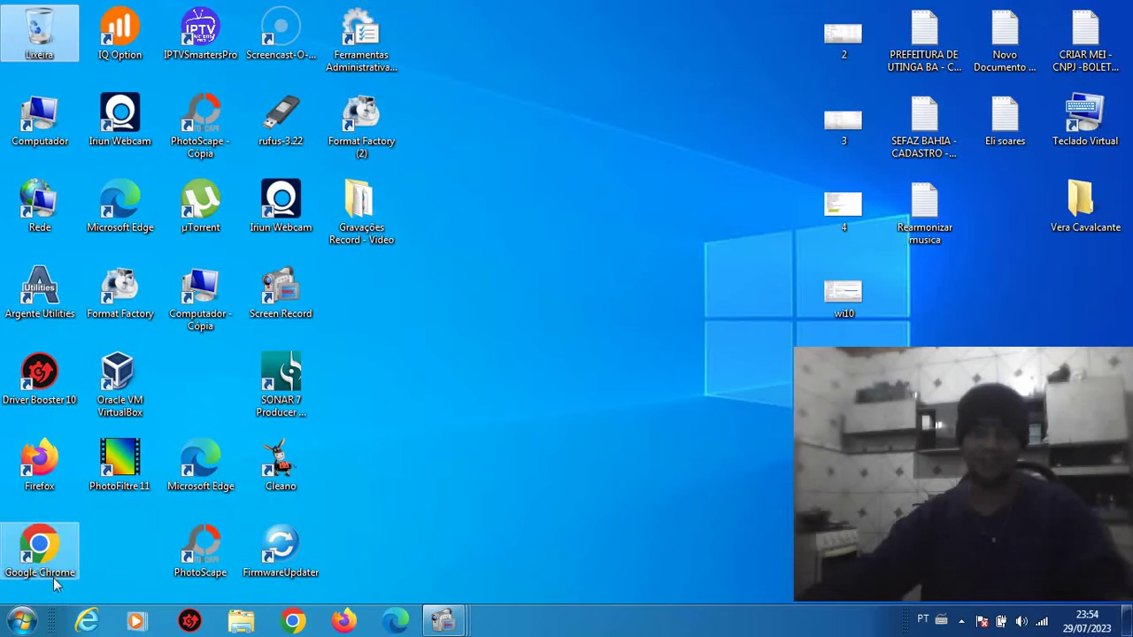
- Open the "Rearmonizar musica" text file from the desktop and enter the test text "cccc" below the link
{"action": "left_click", "coordinate": [23, 624]}
{"action": "left_click", "coordinate": [23, 623]}
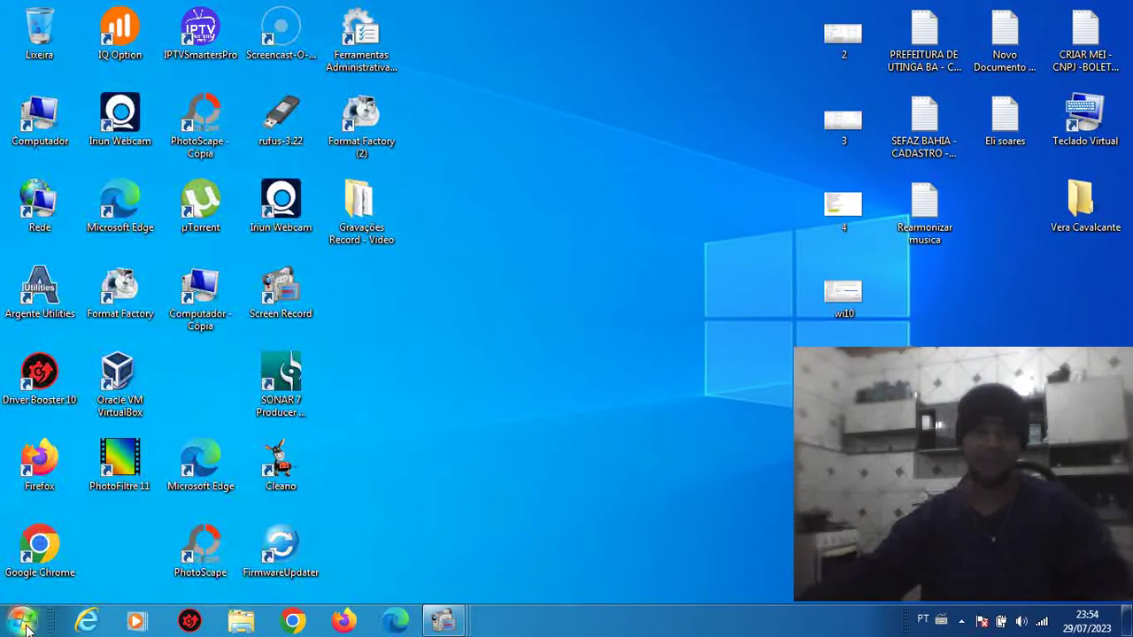
{"action": "double_click", "coordinate": [943, 203]}
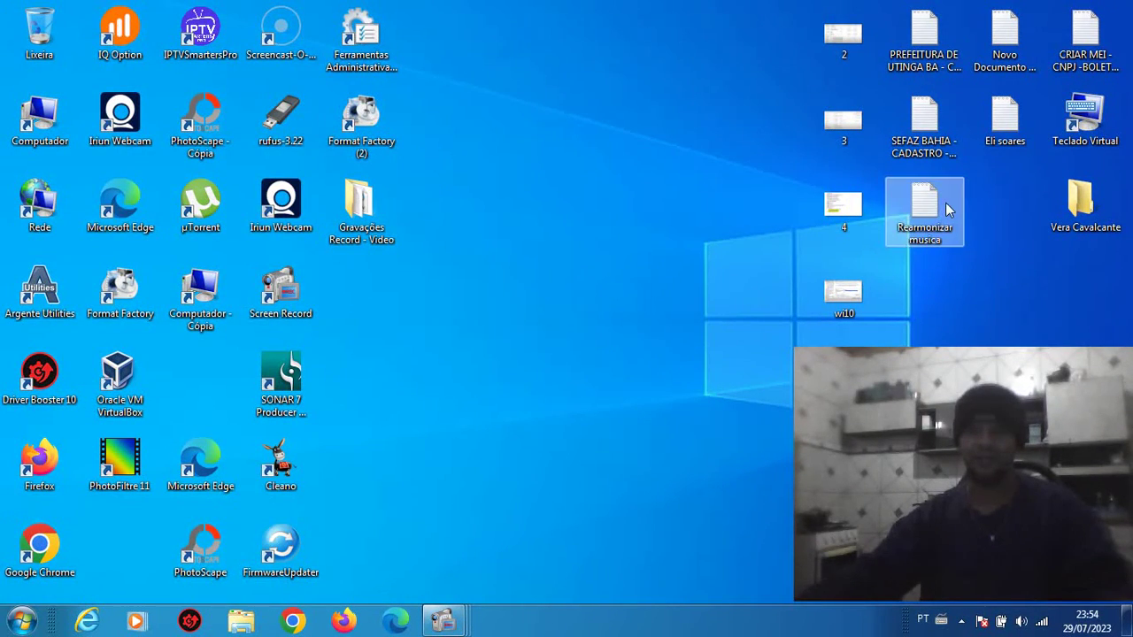
{"action": "left_click_drag", "start_coordinate": [591, 28], "coordinate": [633, 34]}
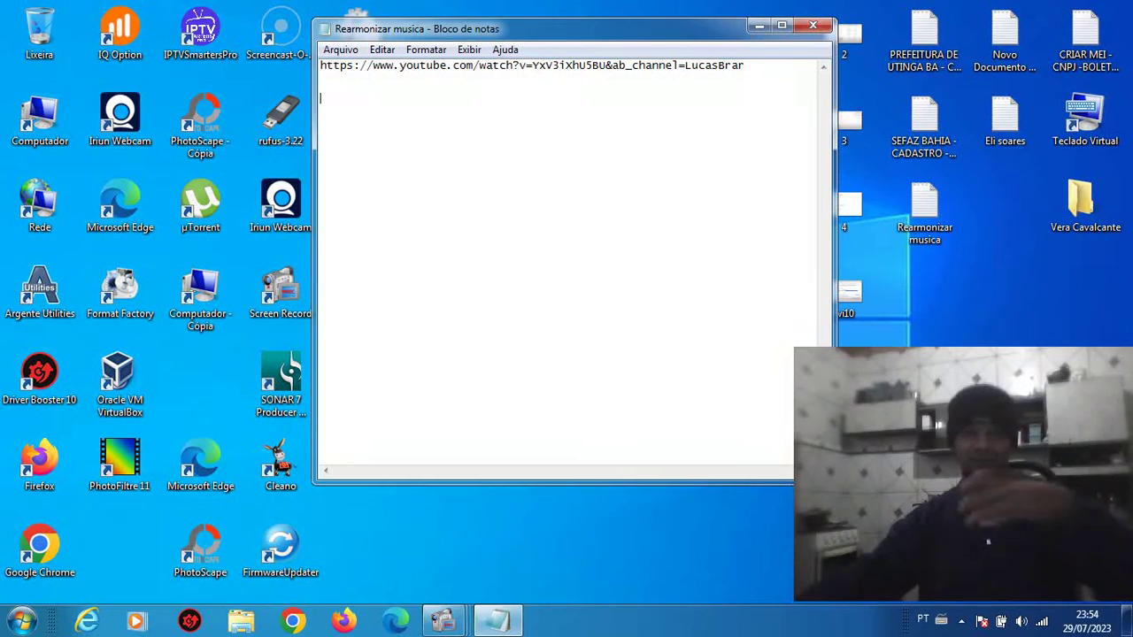
{"action": "type", "text": "cccc"}
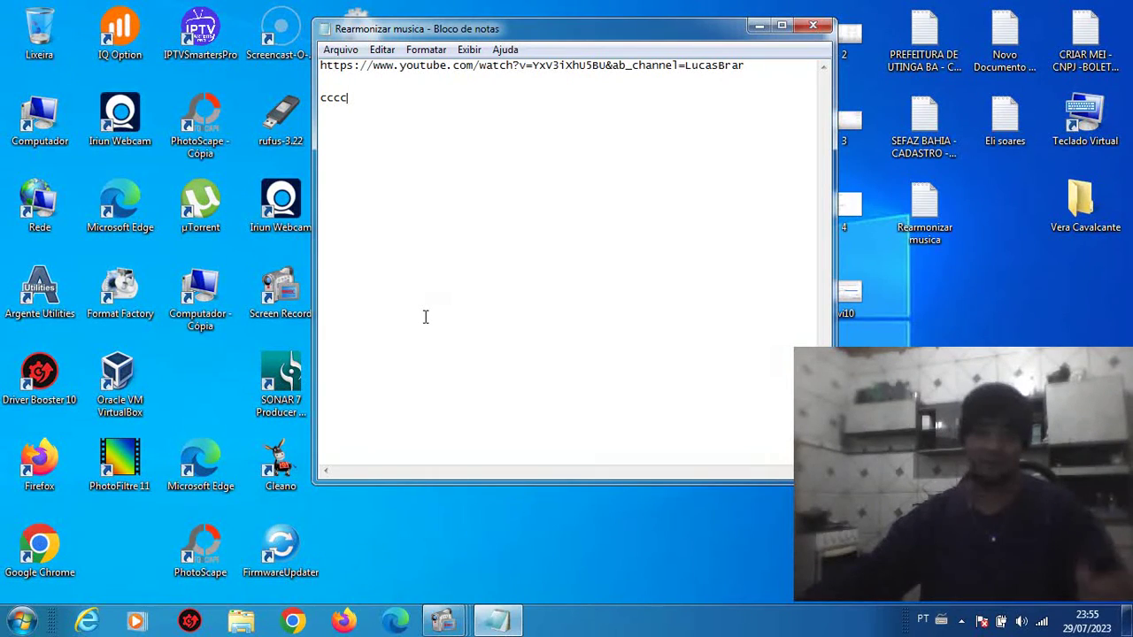
- Delete the test text "cccc" and close the "Rearmonizar musica" file without saving
{"action": "left_click_drag", "start_coordinate": [364, 99], "coordinate": [315, 97]}
{"action": "key", "text": "BackSpace"}
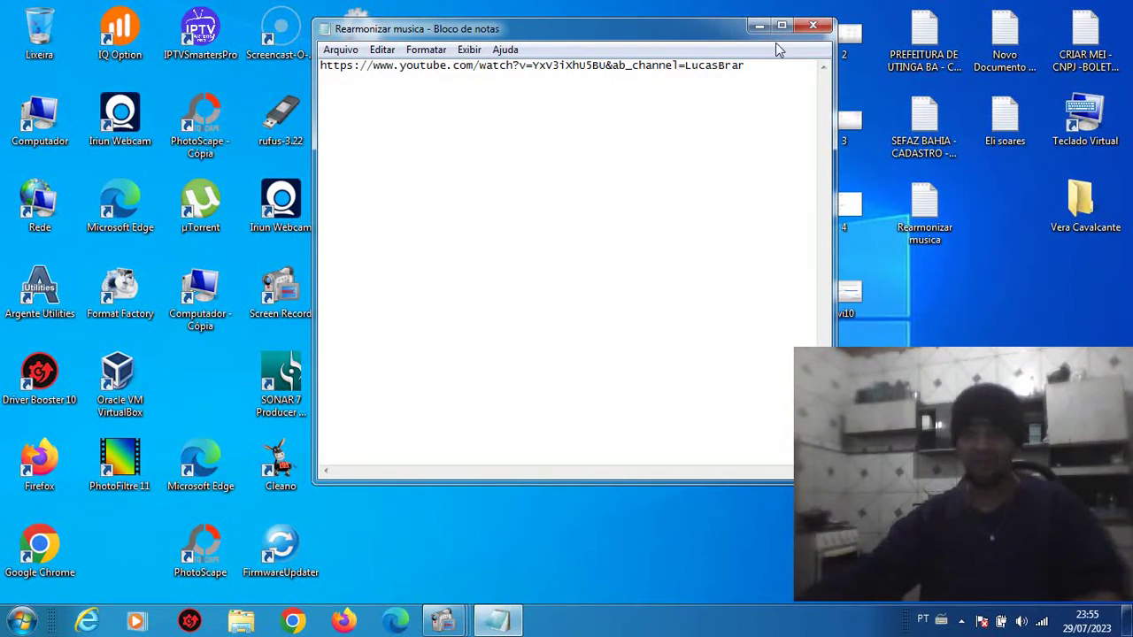
{"action": "left_click", "coordinate": [812, 25]}
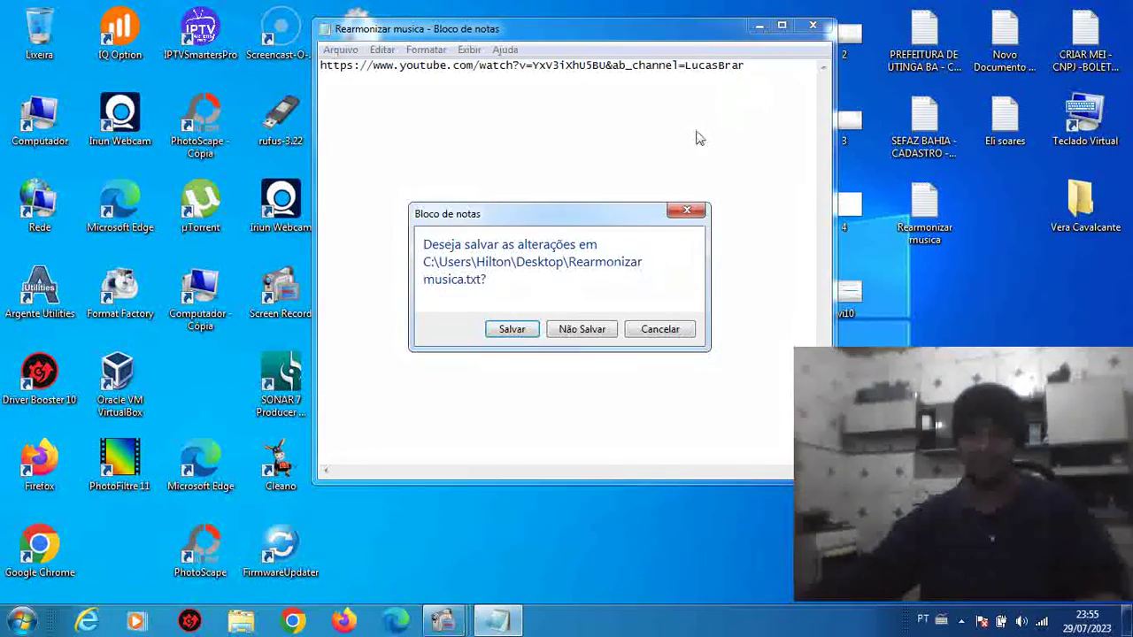
{"action": "left_click", "coordinate": [582, 329]}
- Open the Teclado Virtual on-screen keyboard from the desktop to show it, and close it again
{"action": "mouse_move", "coordinate": [930, 423]}
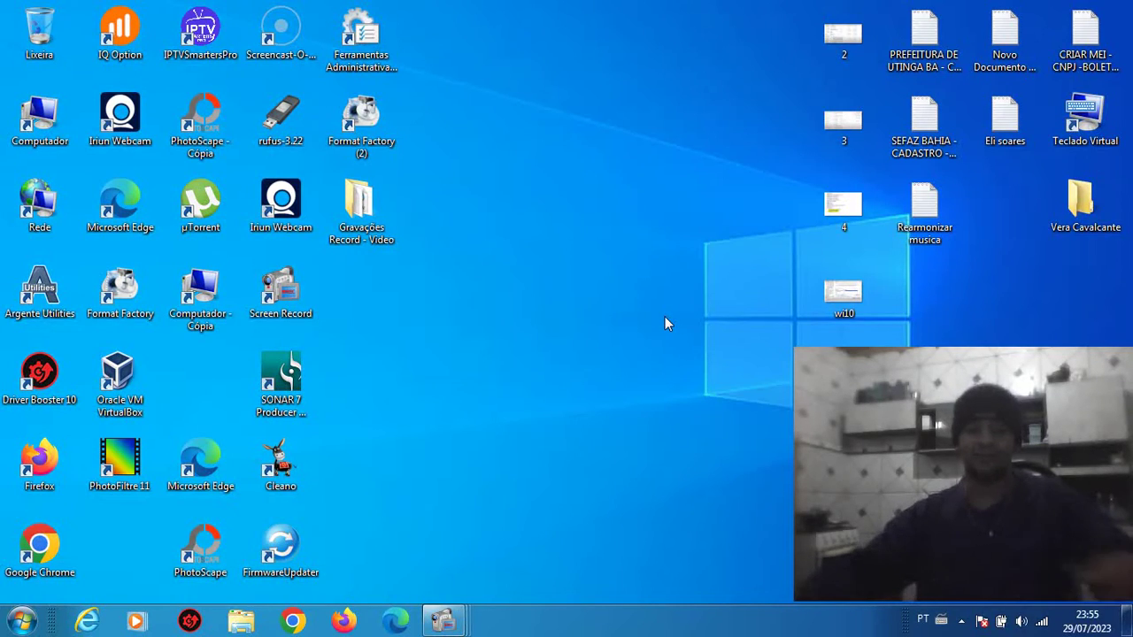
{"action": "double_click", "coordinate": [1098, 141]}
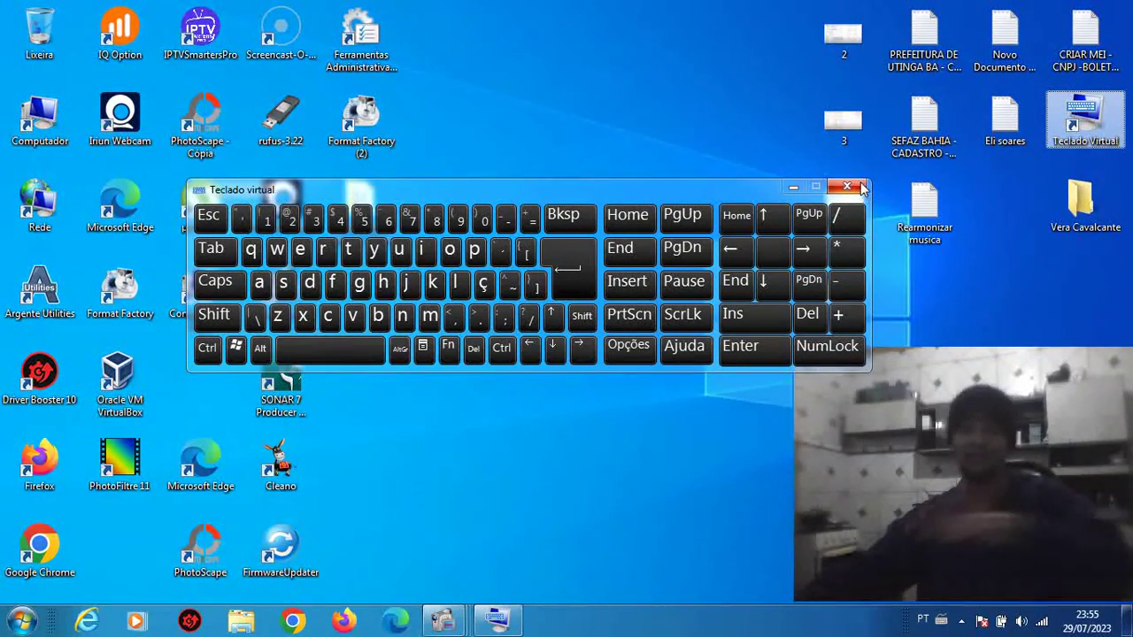
{"action": "left_click", "coordinate": [847, 187]}
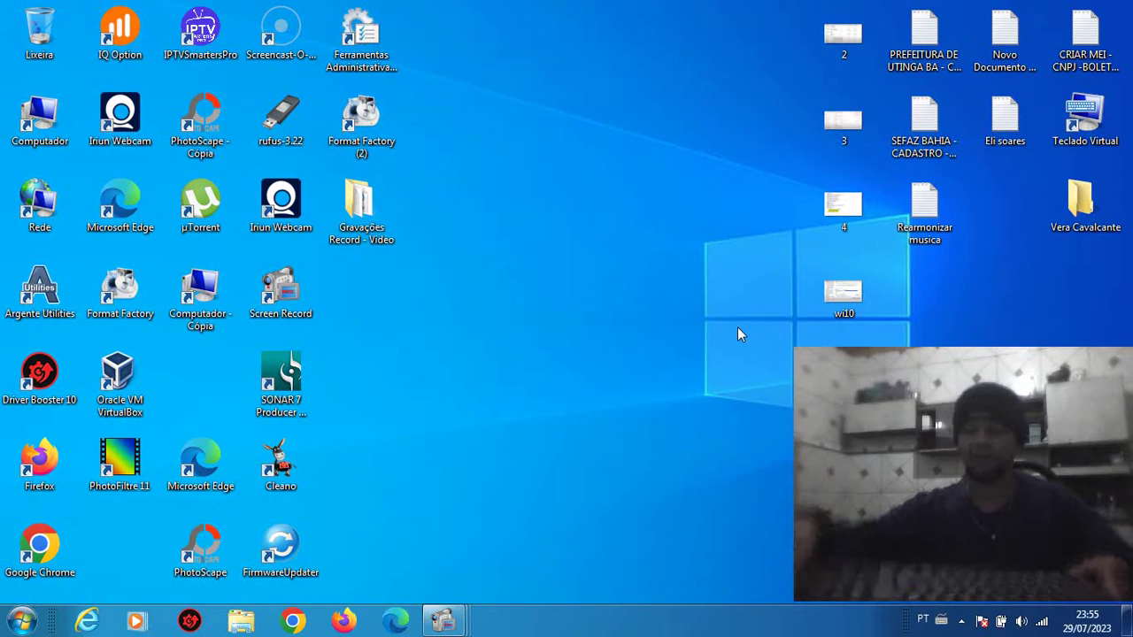
{"action": "key", "text": "alt"}
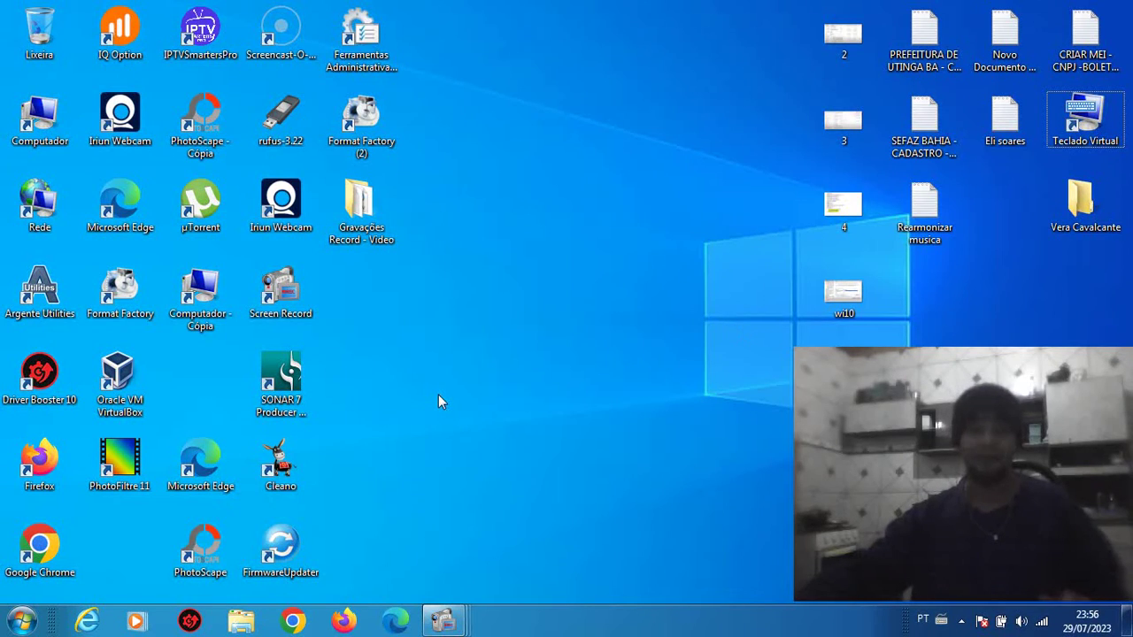
{"action": "left_click", "coordinate": [21, 622]}
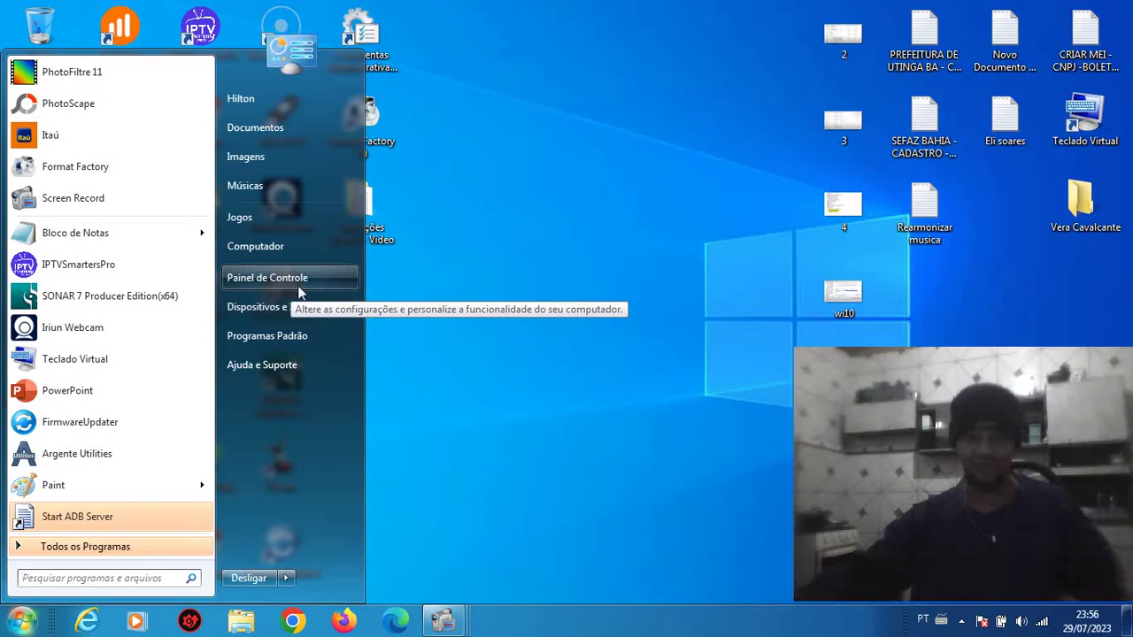
{"action": "left_click", "coordinate": [23, 624]}
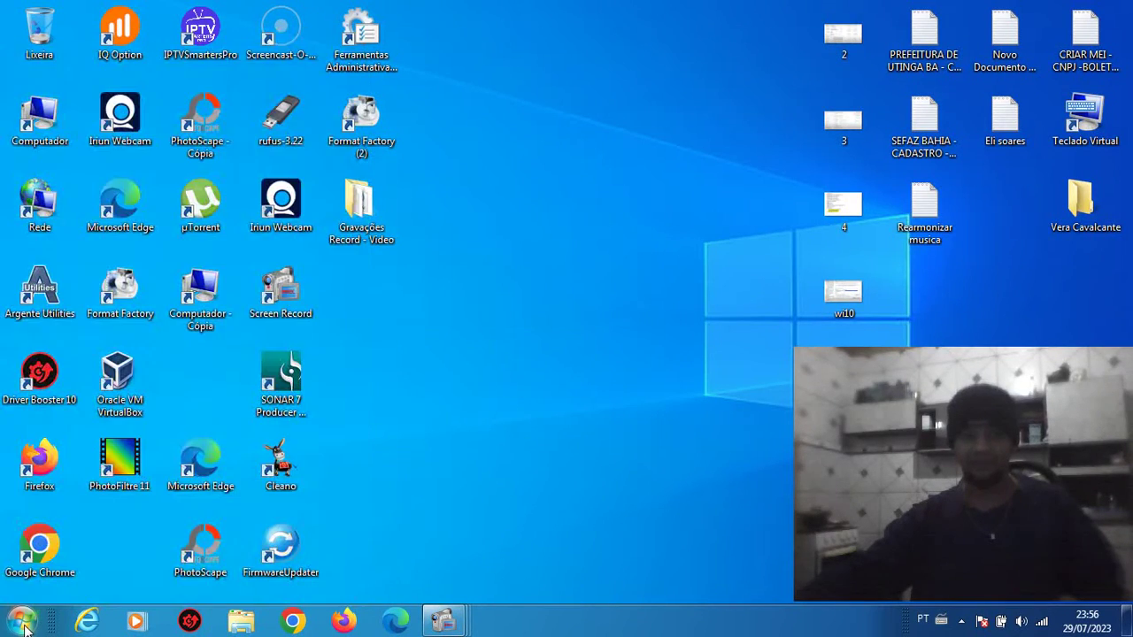
{"action": "left_click", "coordinate": [23, 623]}
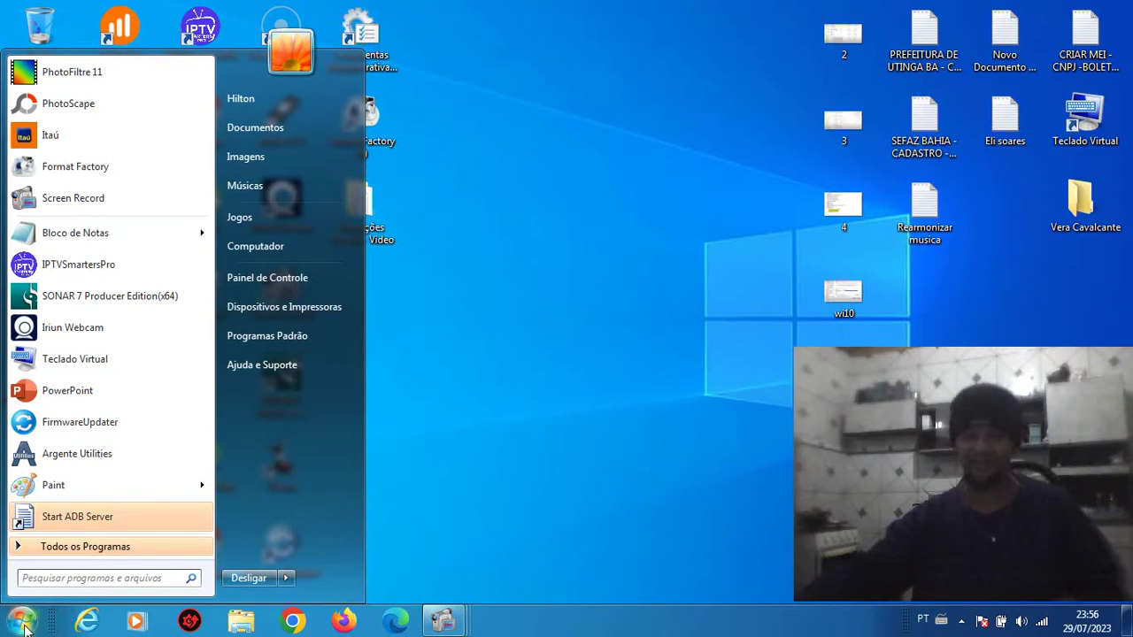
{"action": "left_click", "coordinate": [23, 623]}
{"action": "left_click", "coordinate": [23, 623]}
{"action": "left_click", "coordinate": [591, 287]}
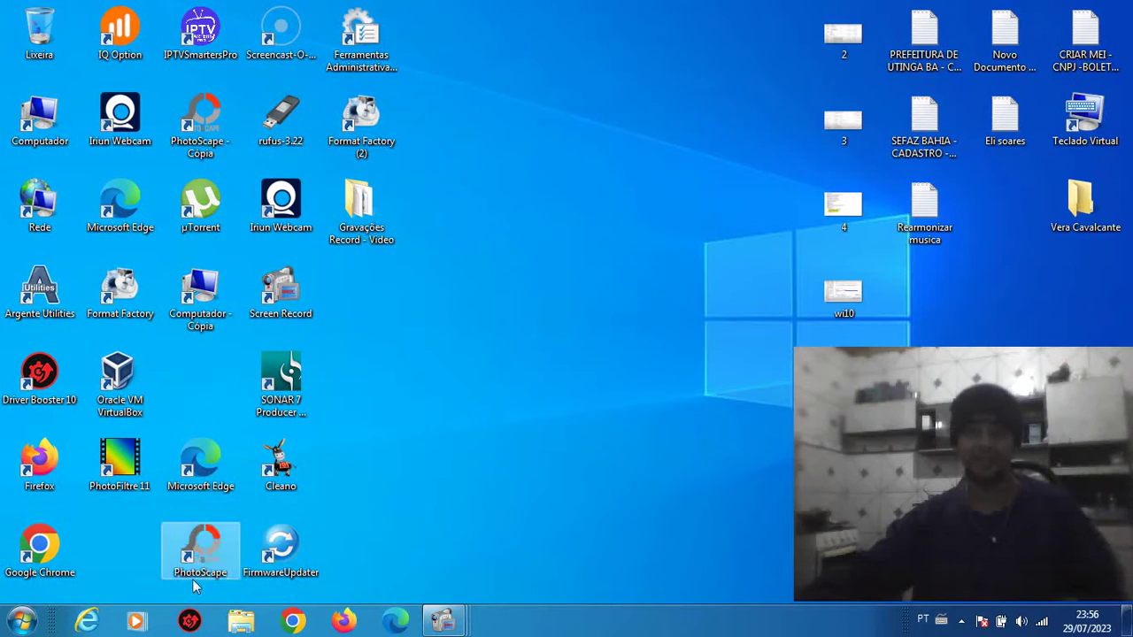
- Open the Windows Control Panel (Painel de Controle)
{"action": "left_click", "coordinate": [22, 622]}
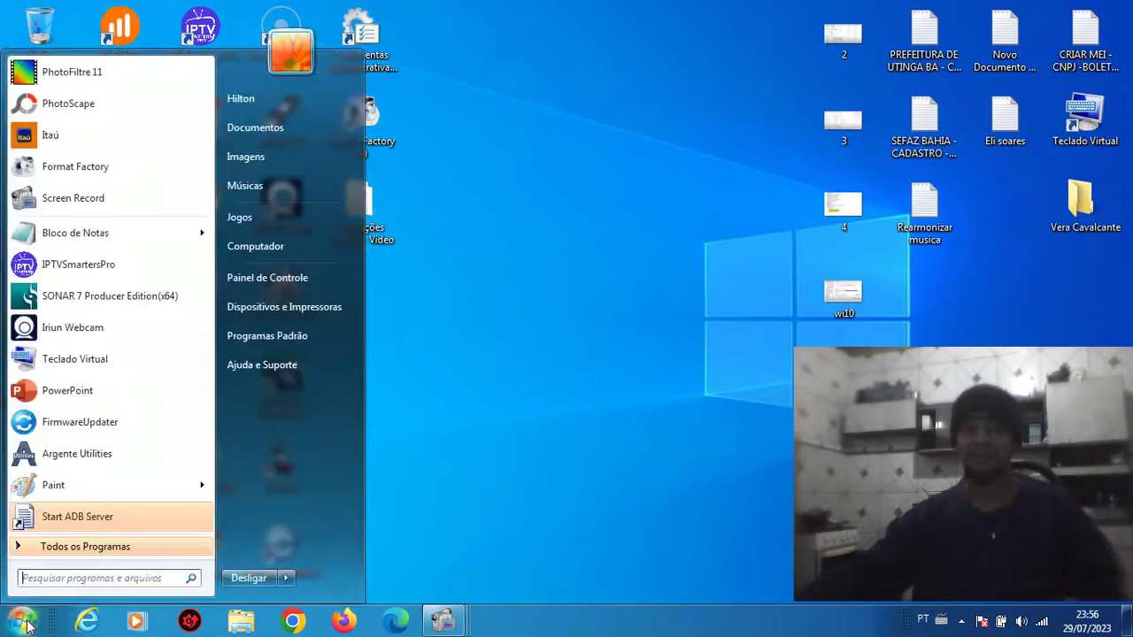
{"action": "left_click", "coordinate": [310, 278]}
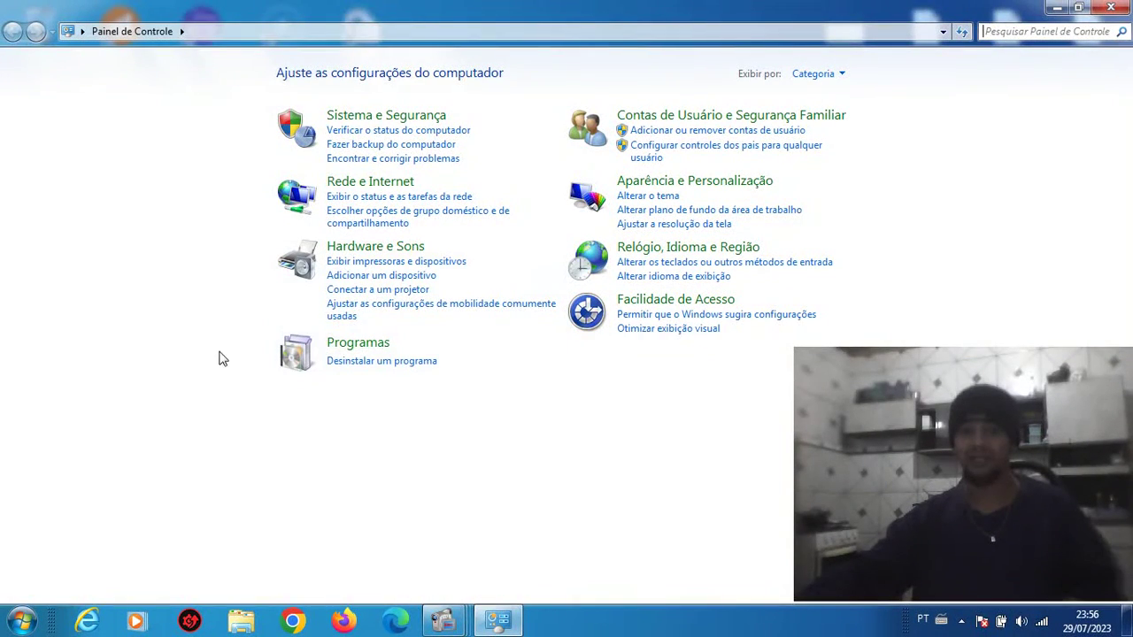
- Change the Control Panel view to large icons (Ícones grandes) and back to Categoria
{"action": "left_click", "coordinate": [821, 75]}
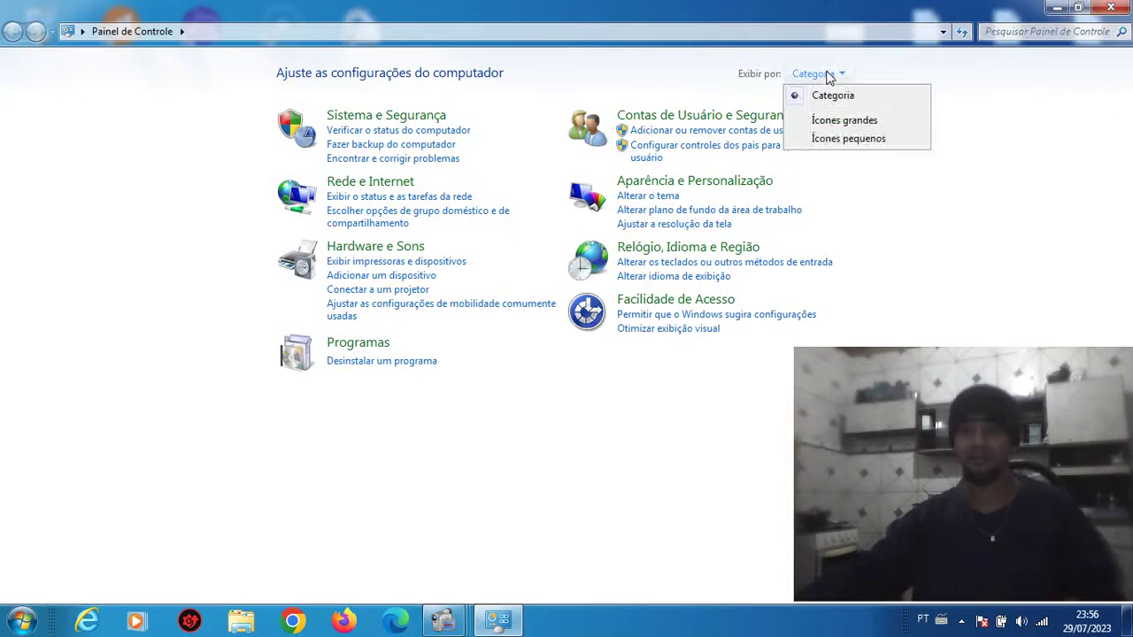
{"action": "left_click", "coordinate": [847, 119]}
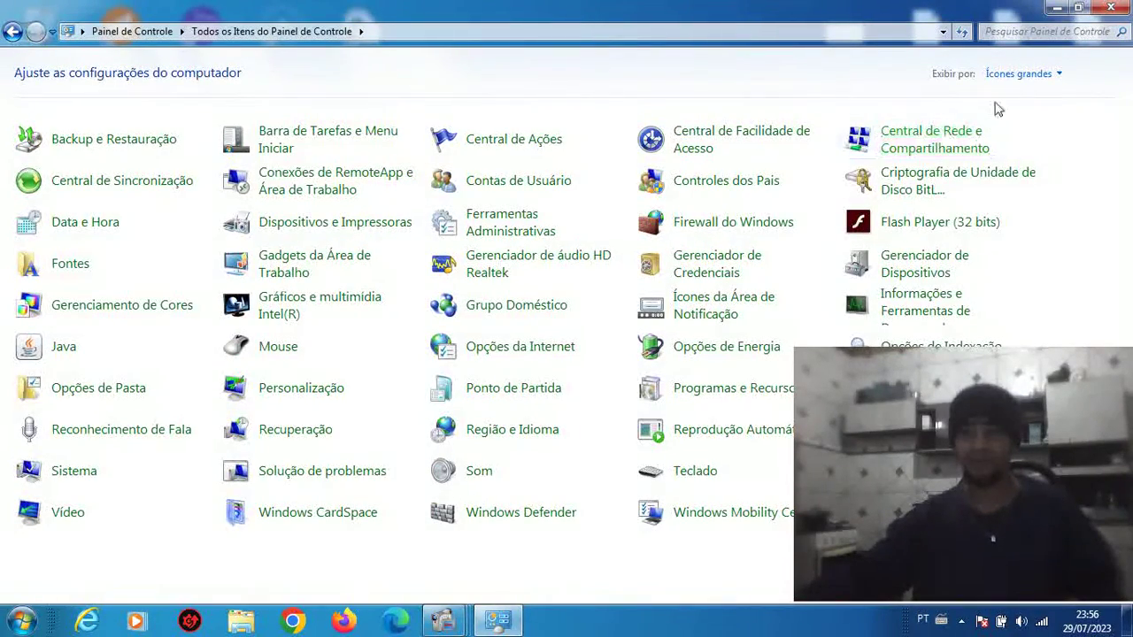
{"action": "left_click", "coordinate": [1053, 78]}
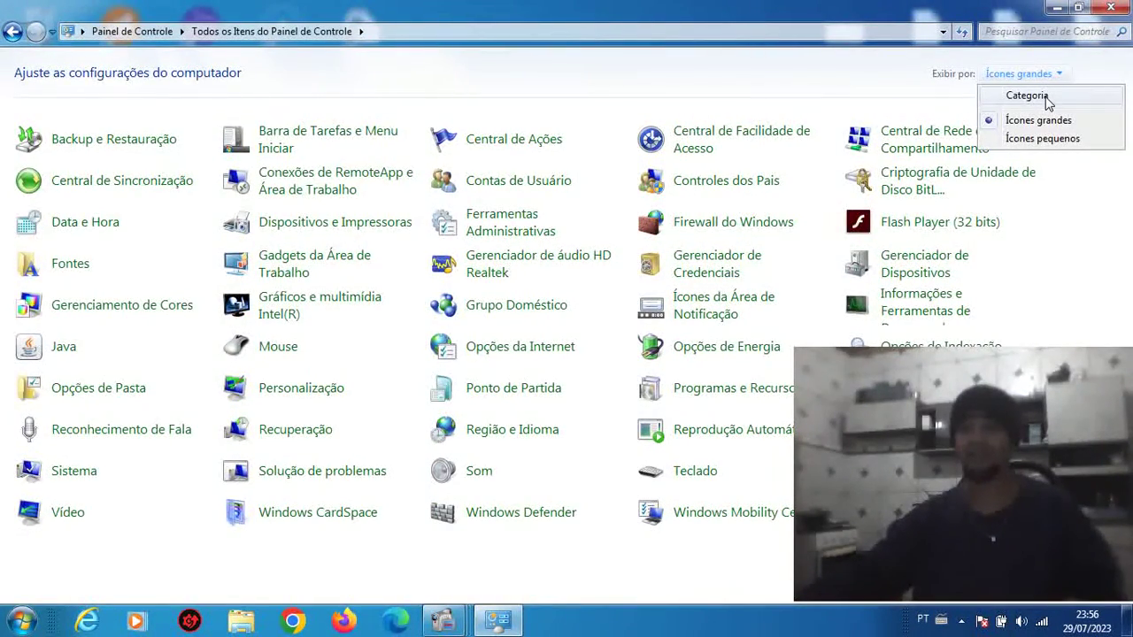
{"action": "left_click", "coordinate": [1046, 99]}
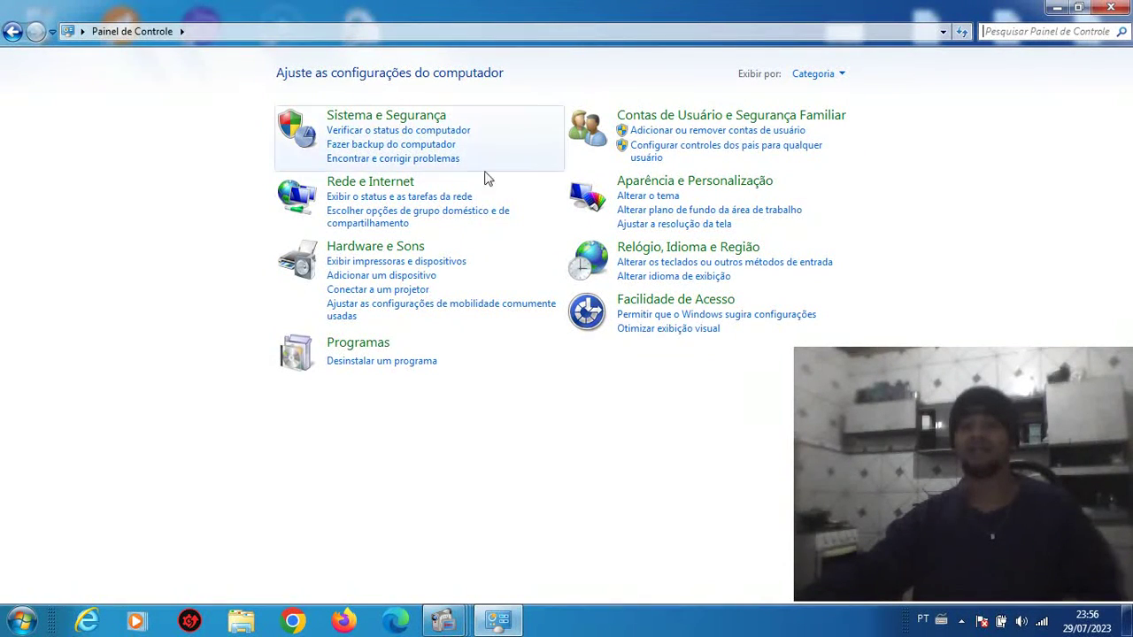
- Open Device Manager (Gerenciador de Dispositivos) from the Hardware e Sons category
{"action": "left_click", "coordinate": [298, 270]}
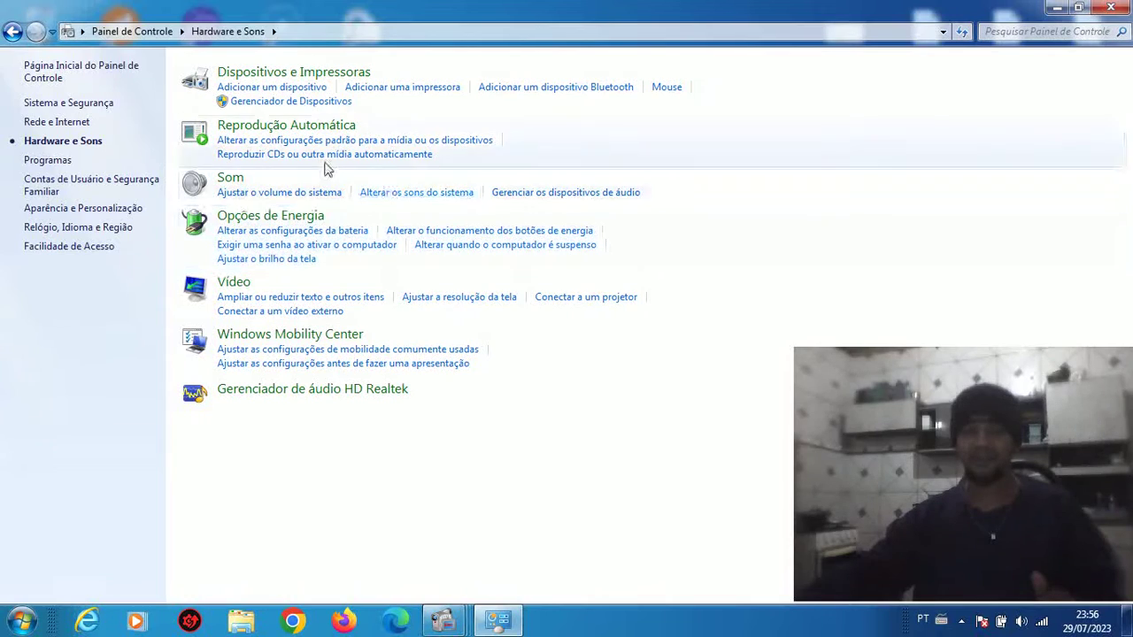
{"action": "left_click", "coordinate": [288, 103]}
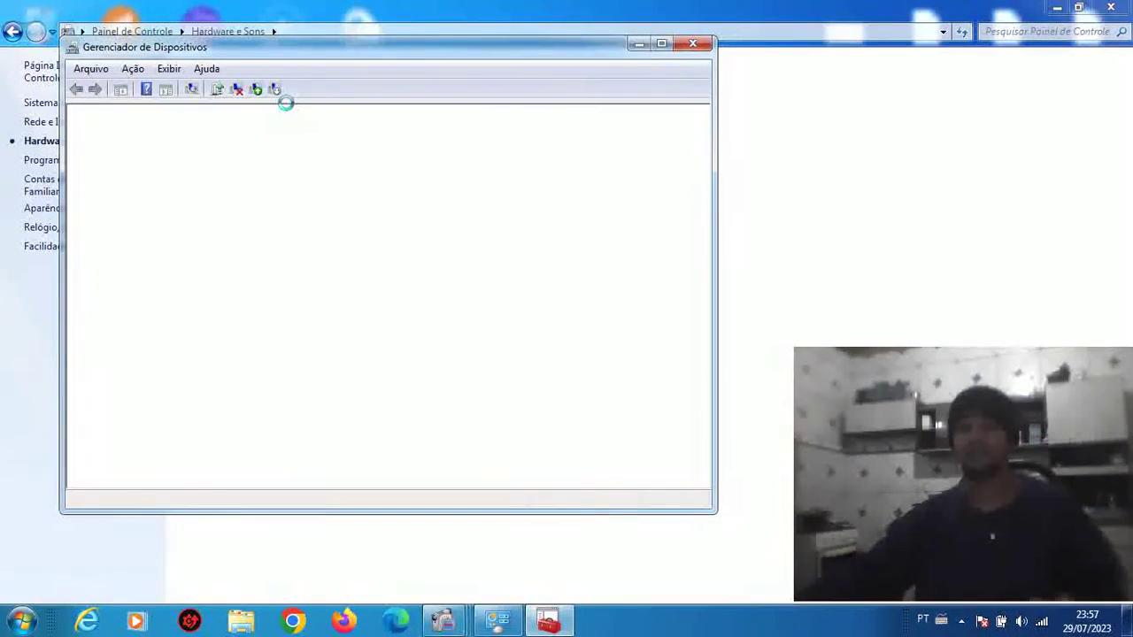
{"action": "right_click", "coordinate": [26, 625]}
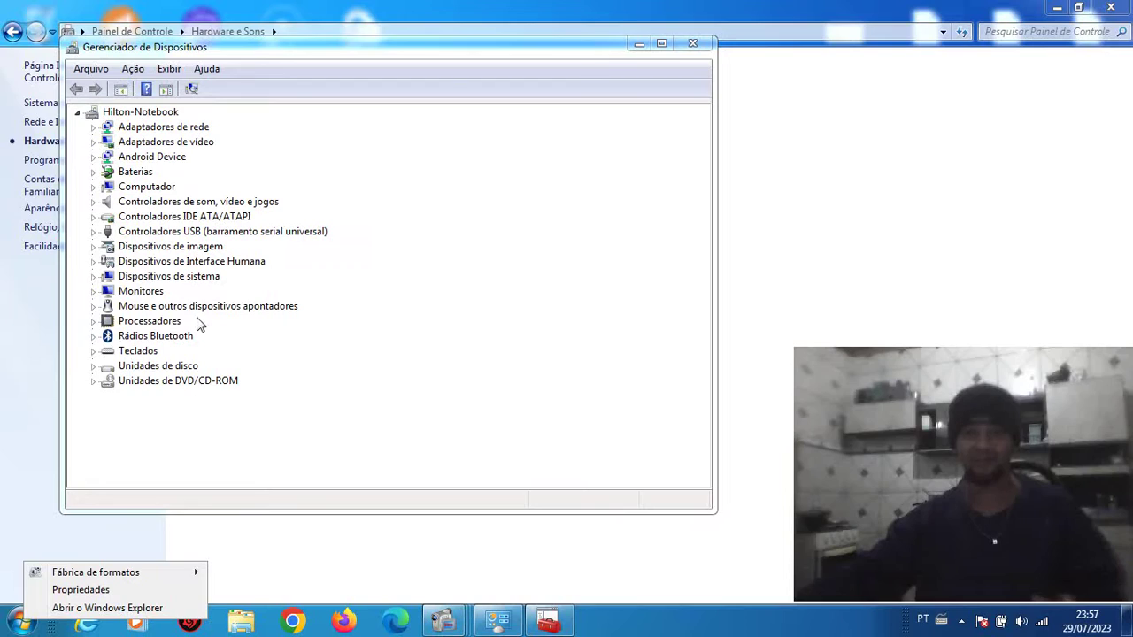
- Close the Control Panel window, move the Device Manager window across the desktop and minimize it
{"action": "left_click", "coordinate": [1111, 7]}
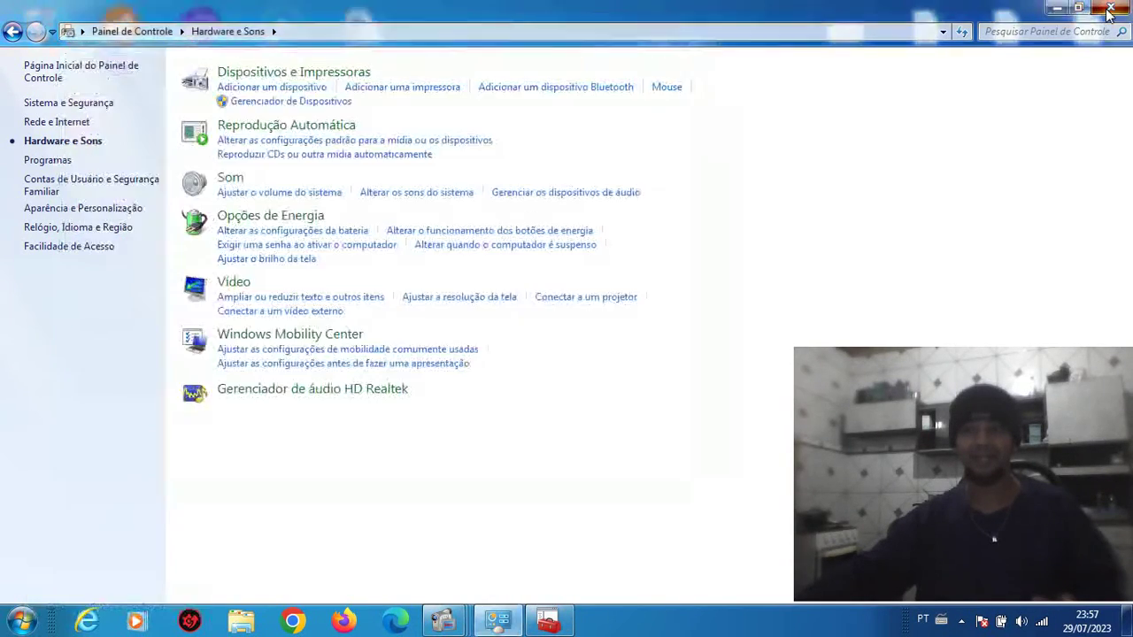
{"action": "left_click_drag", "start_coordinate": [457, 59], "coordinate": [656, 59]}
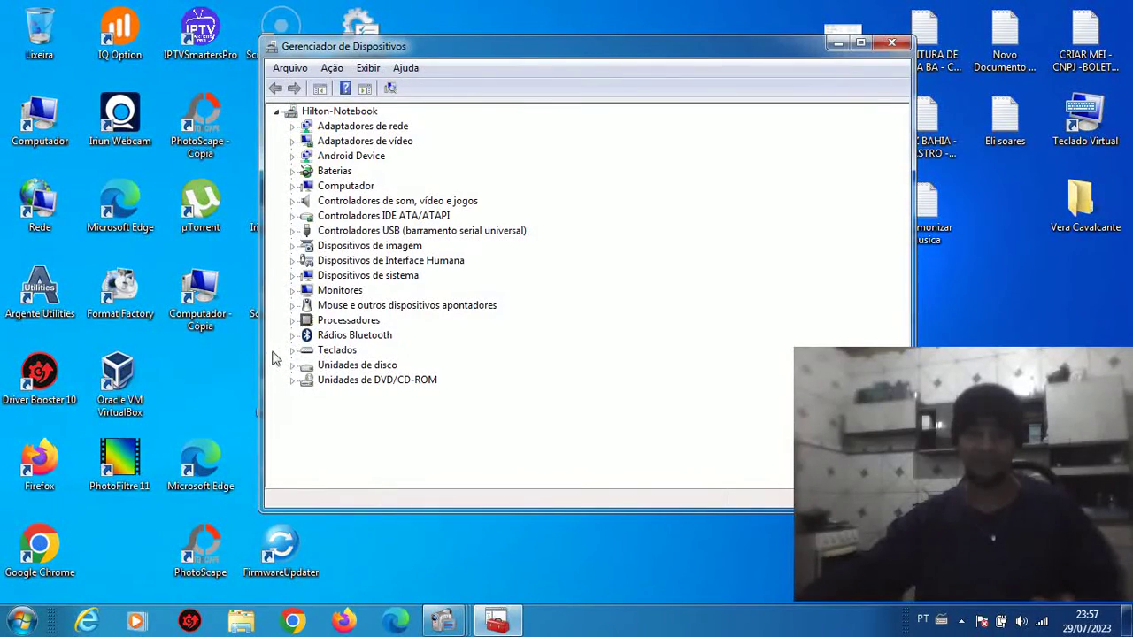
{"action": "left_click_drag", "start_coordinate": [469, 55], "coordinate": [918, 31]}
{"action": "left_click", "coordinate": [838, 43]}
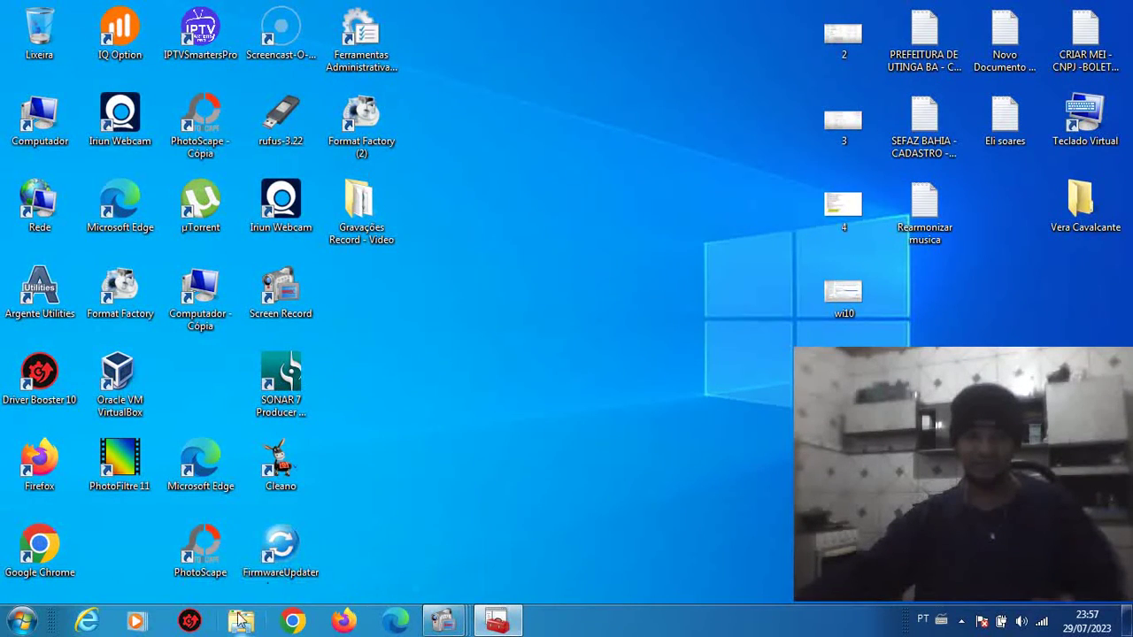
- Open Windows Explorer, move its window aside and show the Computador location
{"action": "left_click", "coordinate": [243, 623]}
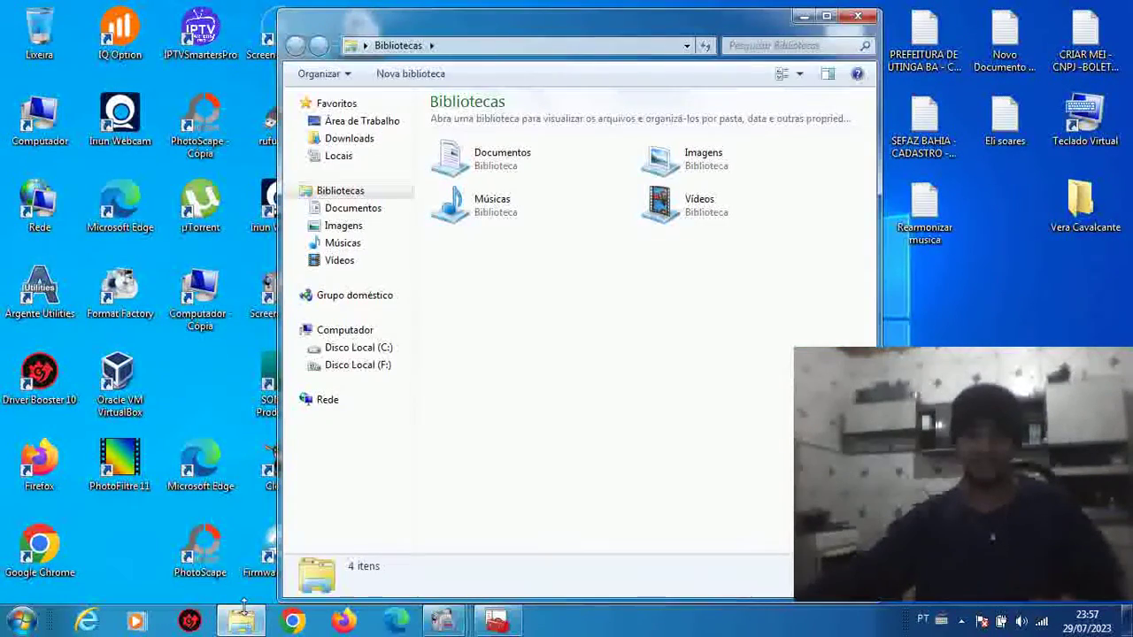
{"action": "left_click_drag", "start_coordinate": [566, 28], "coordinate": [402, 20]}
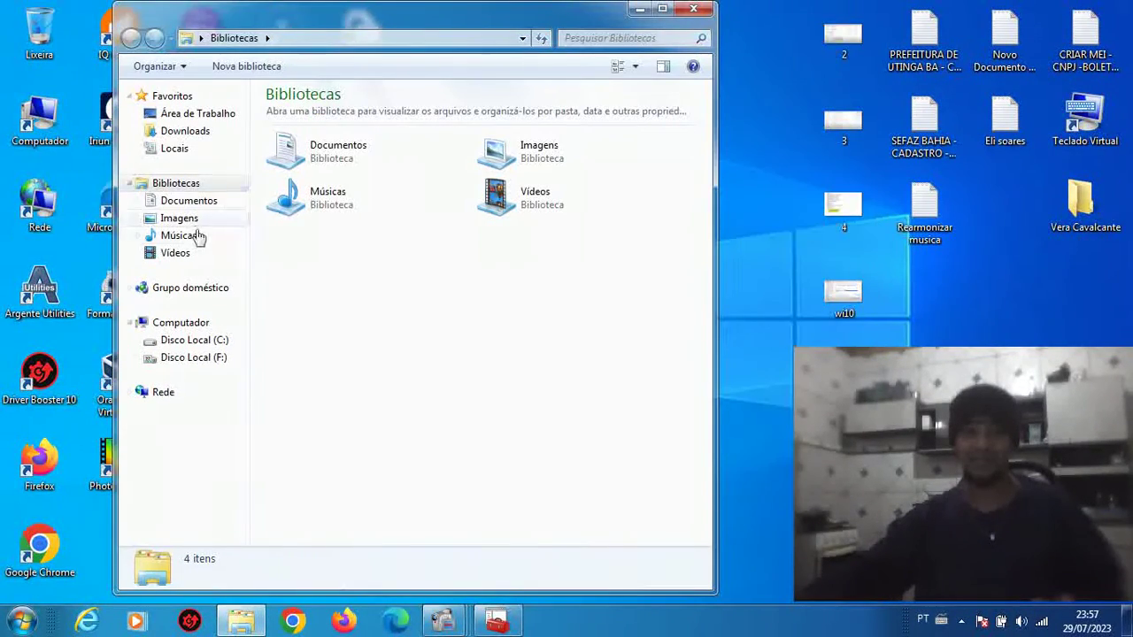
{"action": "left_click", "coordinate": [173, 328]}
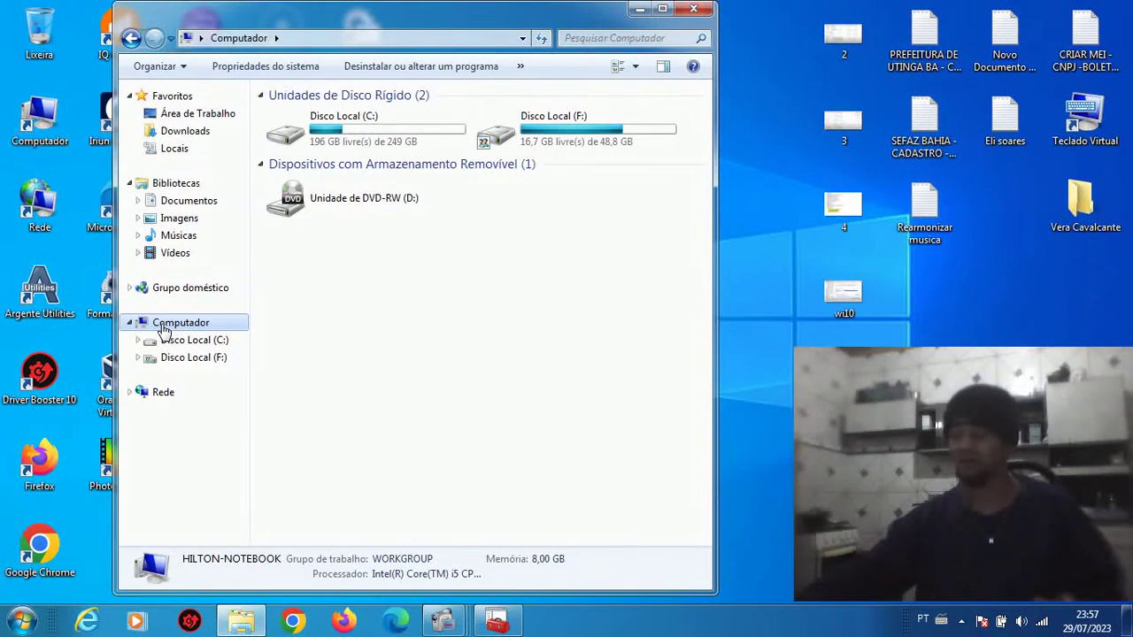
- View the properties of Computador, and close the system information and Explorer windows
{"action": "right_click", "coordinate": [164, 330]}
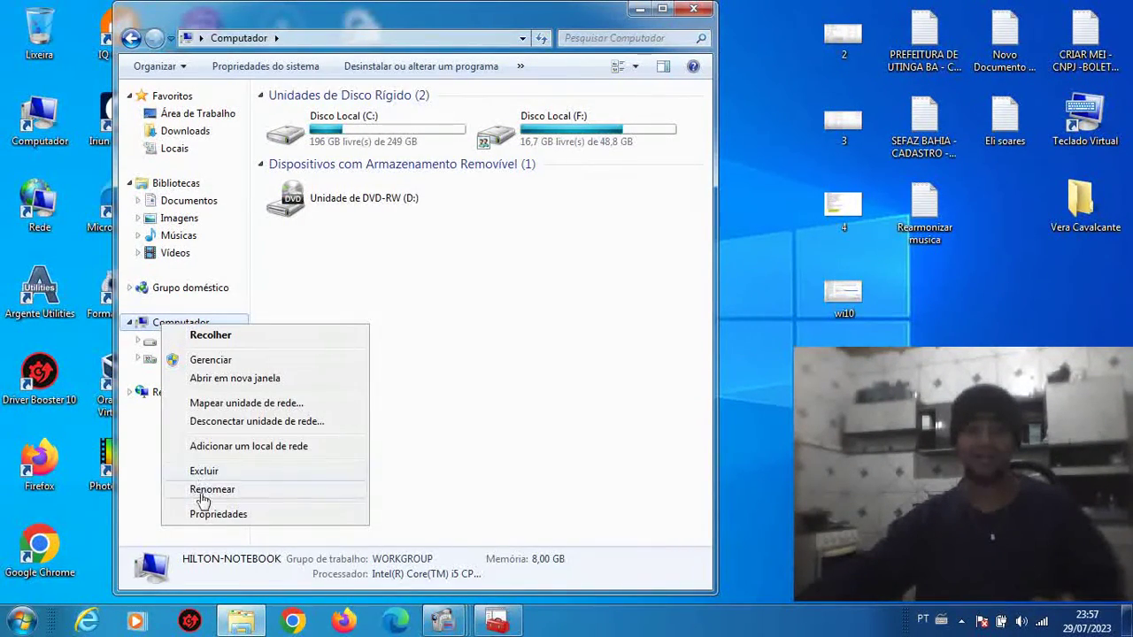
{"action": "left_click", "coordinate": [221, 516]}
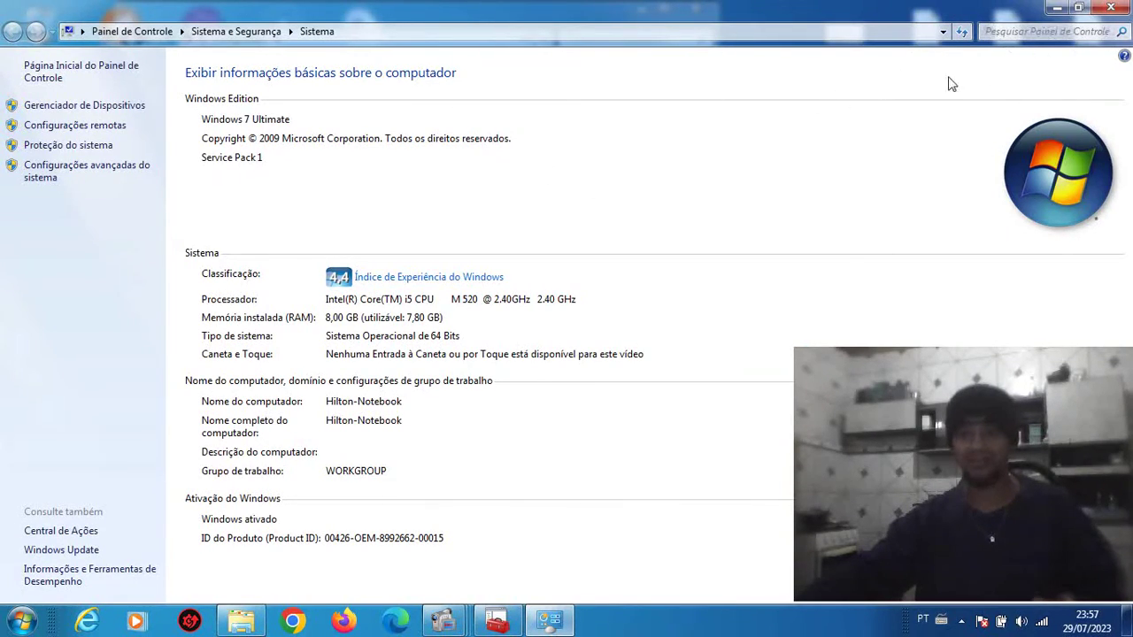
{"action": "left_click", "coordinate": [1112, 7]}
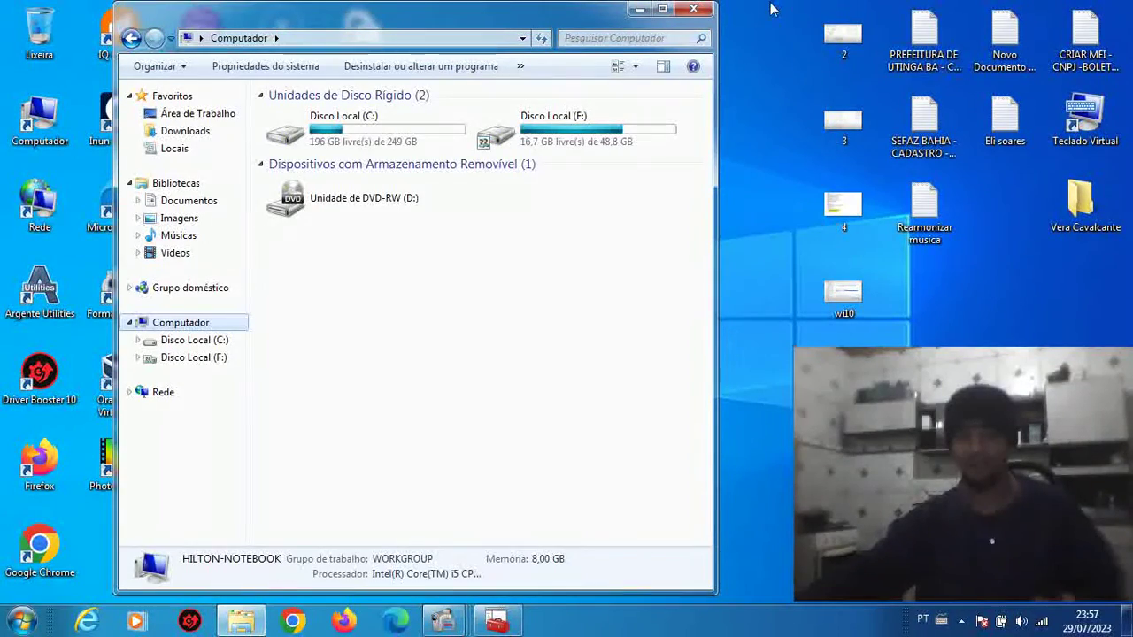
{"action": "left_click", "coordinate": [694, 11]}
- View desktop image 4 of the highlighted PS/2 keyboard entry, close it and open desktop image 2
{"action": "double_click", "coordinate": [839, 206]}
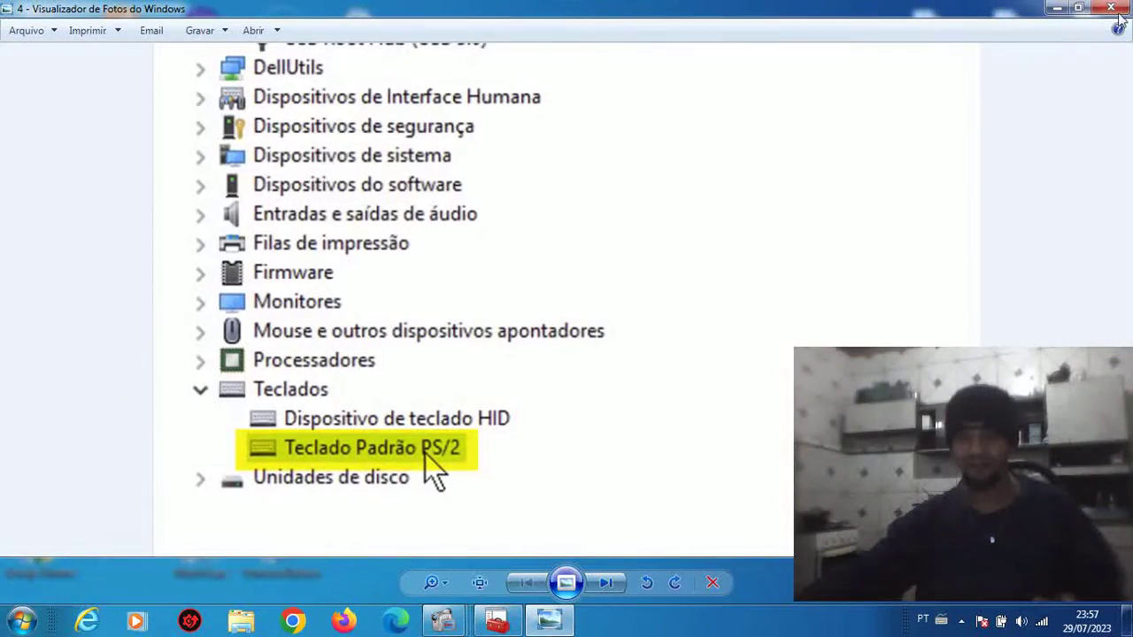
{"action": "left_click", "coordinate": [1115, 9]}
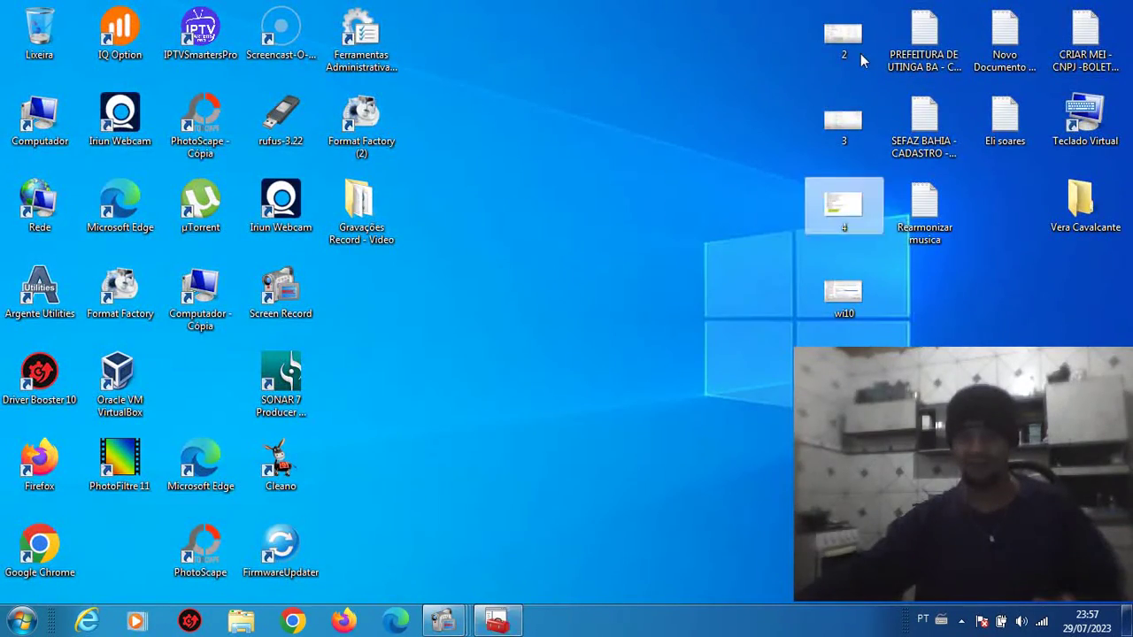
{"action": "double_click", "coordinate": [852, 49]}
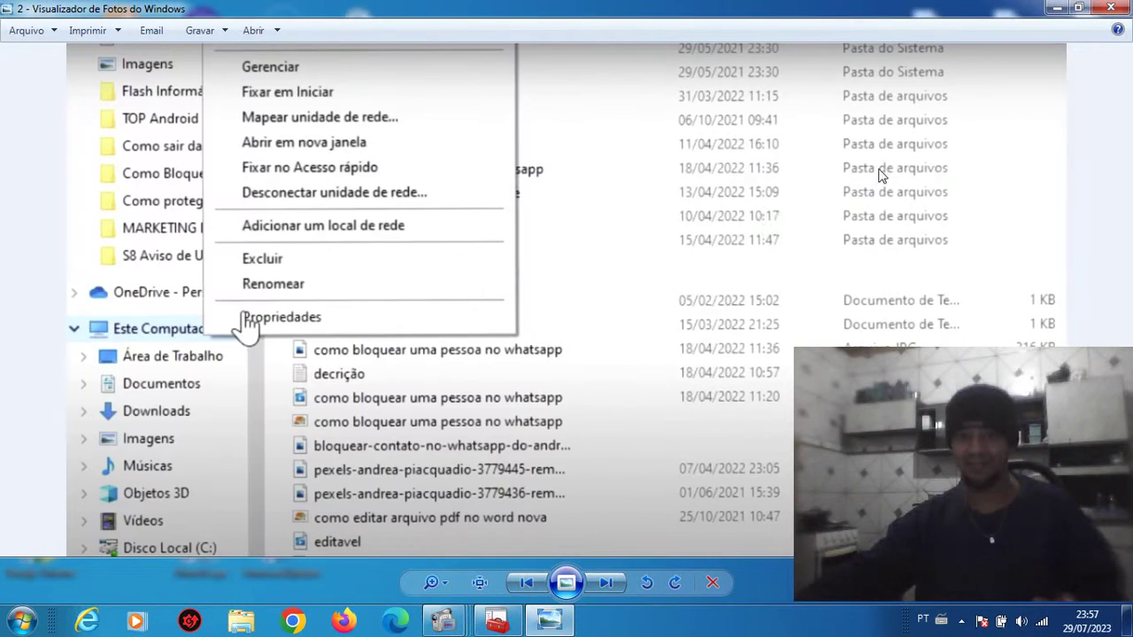
- Close desktop image 2, view desktop image 3 of the marked Gerenciador de Dispositivos link and close it
{"action": "left_click", "coordinate": [1108, 9]}
{"action": "double_click", "coordinate": [854, 131]}
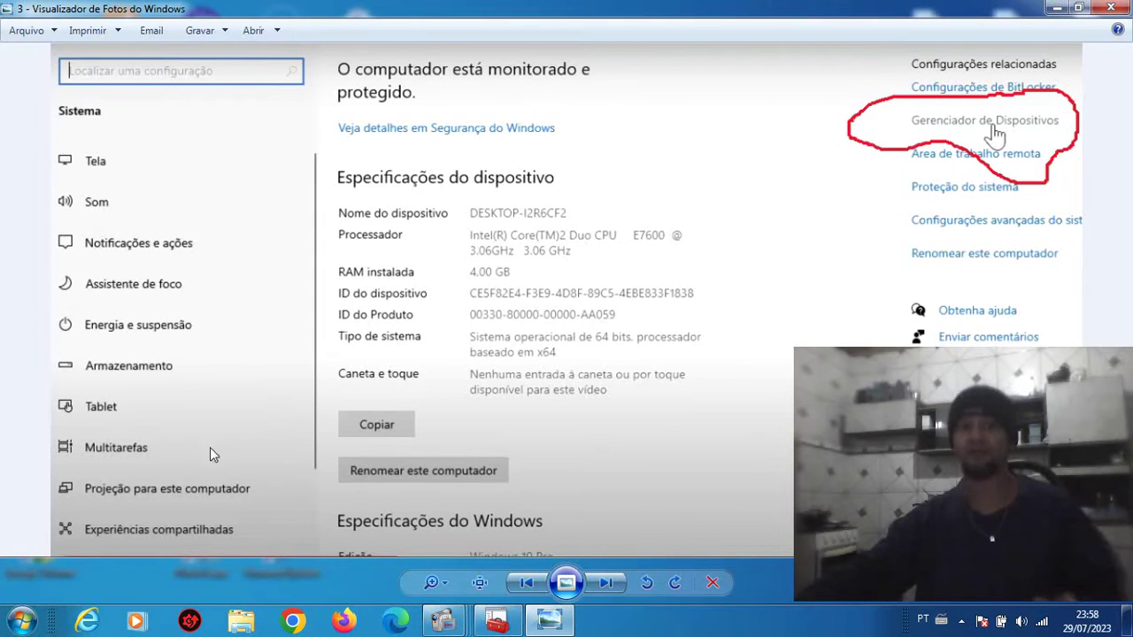
{"action": "left_click", "coordinate": [1110, 8]}
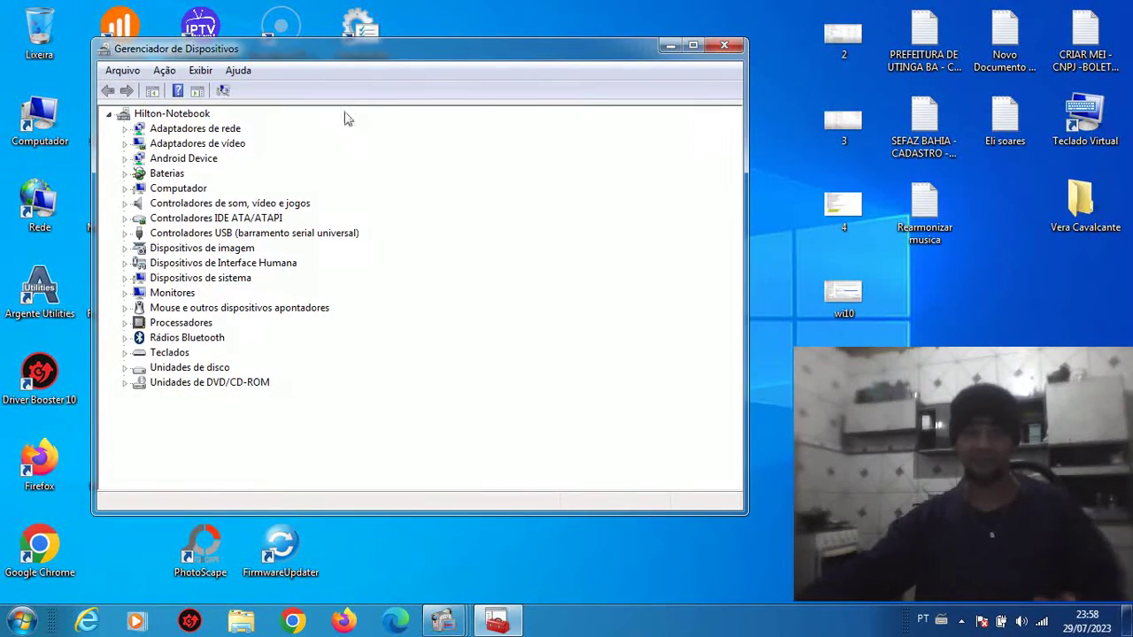
- Bring back and reposition the Device Manager window, expand Teclados and select Teclado Padrão PS/2
{"action": "double_click", "coordinate": [359, 27]}
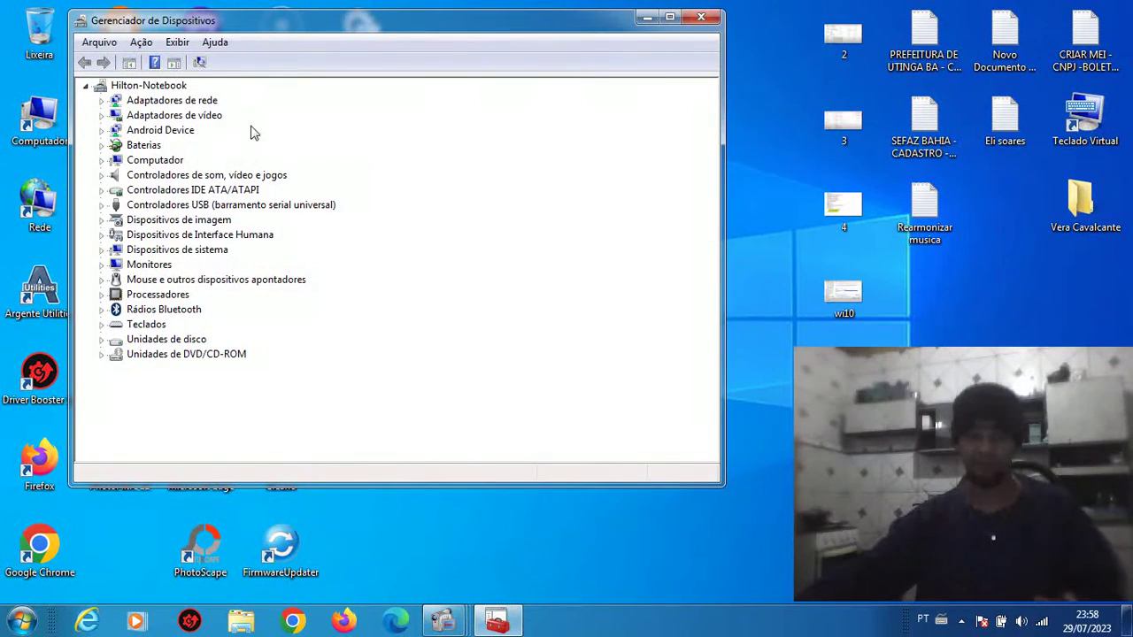
{"action": "left_click_drag", "start_coordinate": [273, 24], "coordinate": [436, 27]}
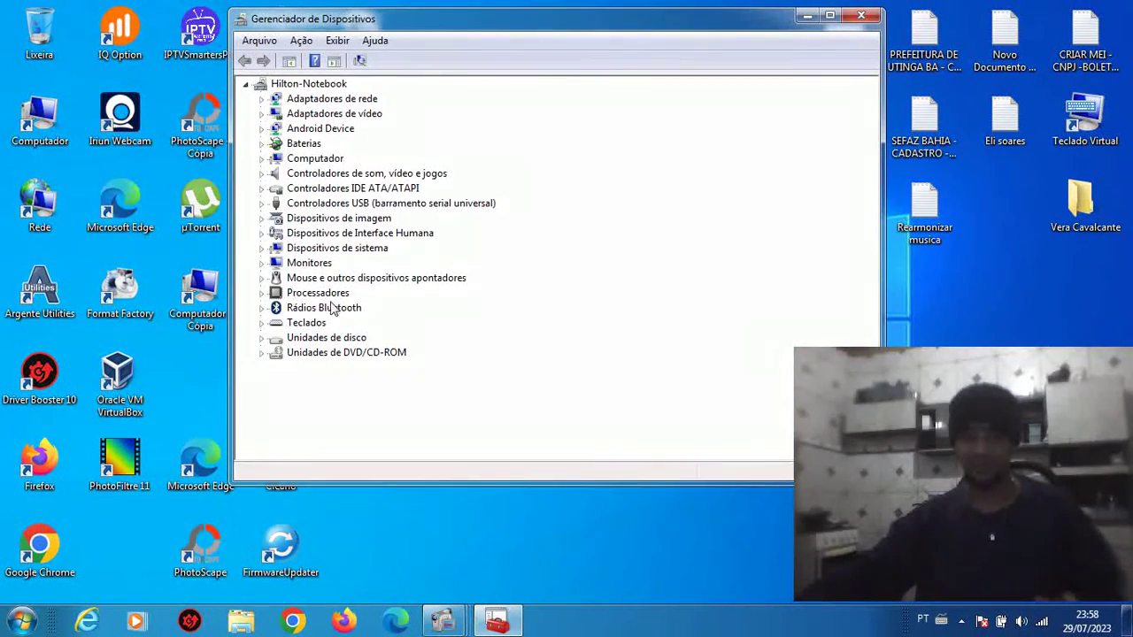
{"action": "left_click", "coordinate": [262, 324]}
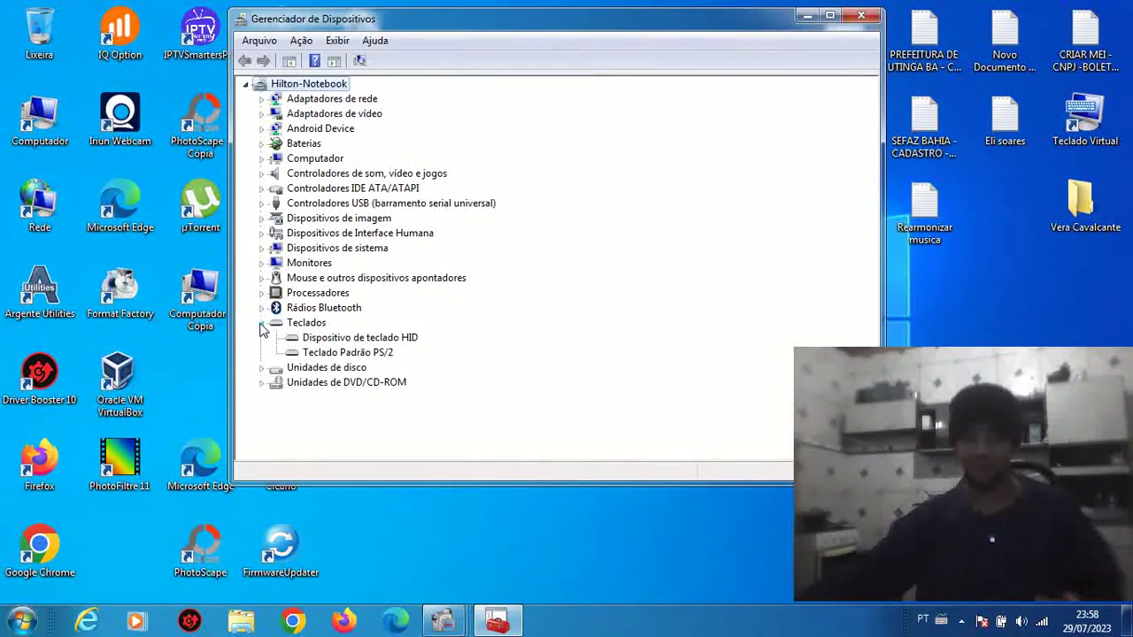
{"action": "left_click", "coordinate": [379, 354]}
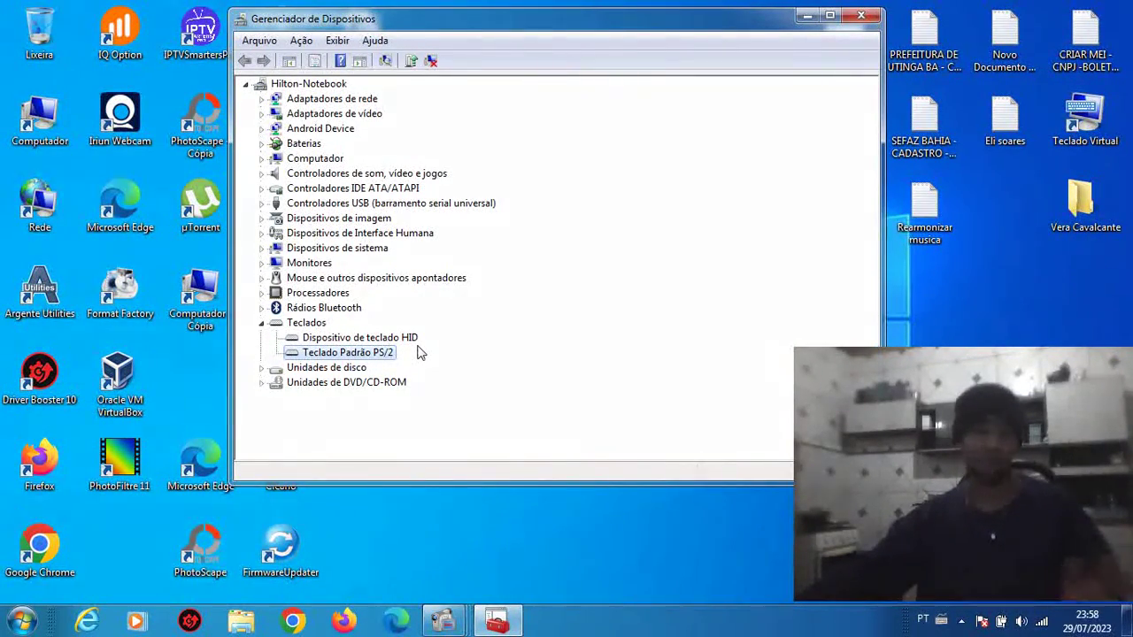
{"action": "left_click", "coordinate": [352, 341]}
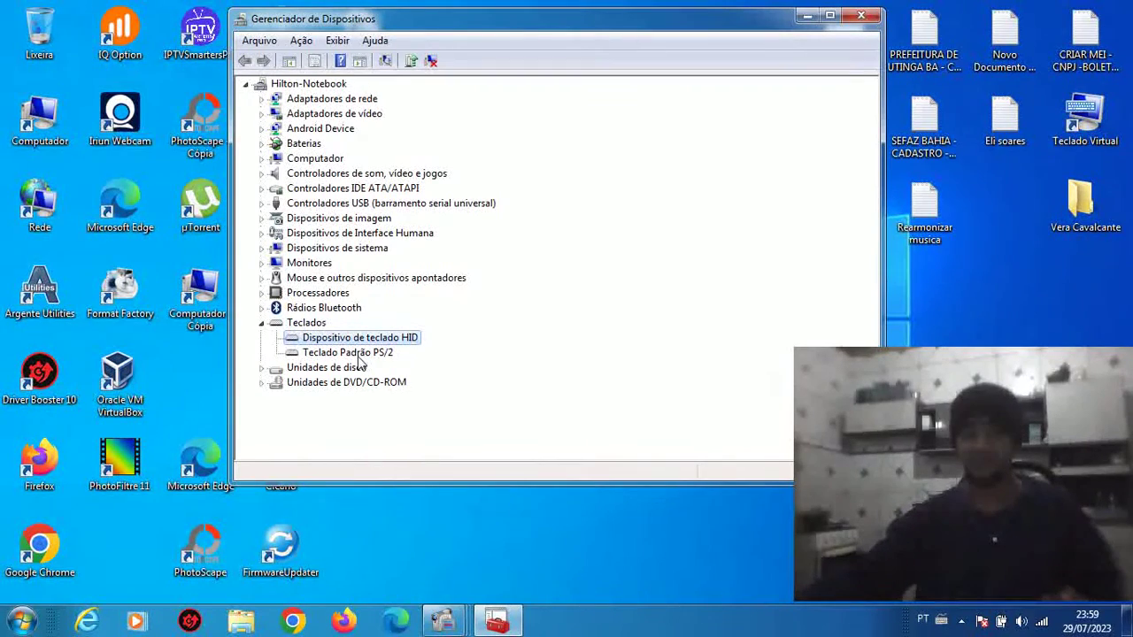
{"action": "left_click", "coordinate": [360, 356]}
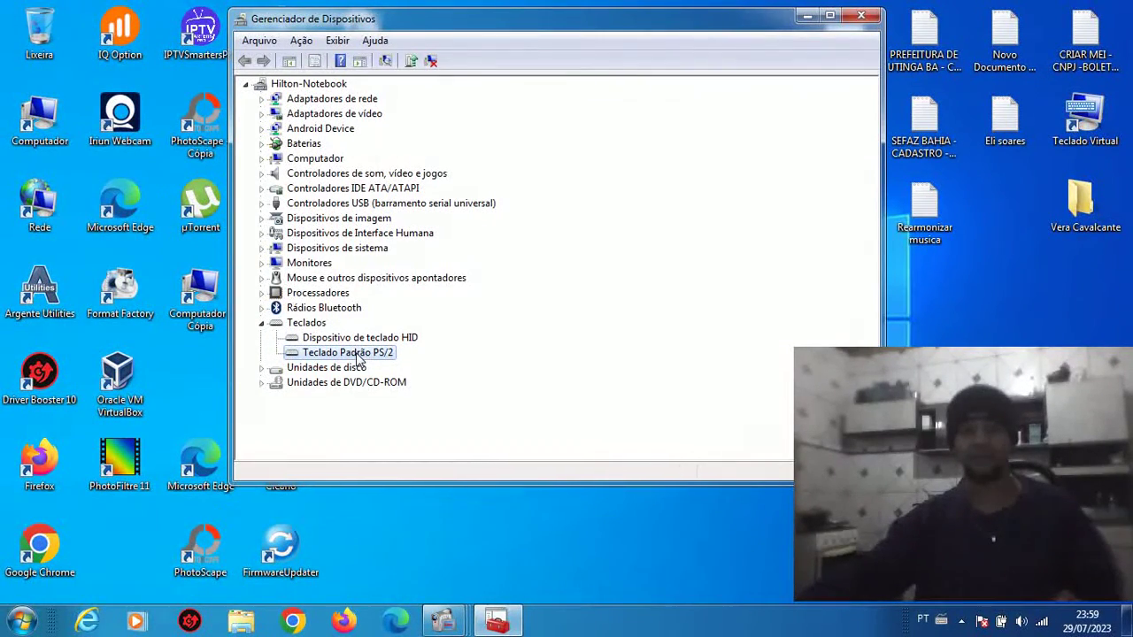
- Start a manual driver update for Teclado Padrão PS/2 from the computer's driver list, including hardware not marked as compatible
{"action": "right_click", "coordinate": [359, 355]}
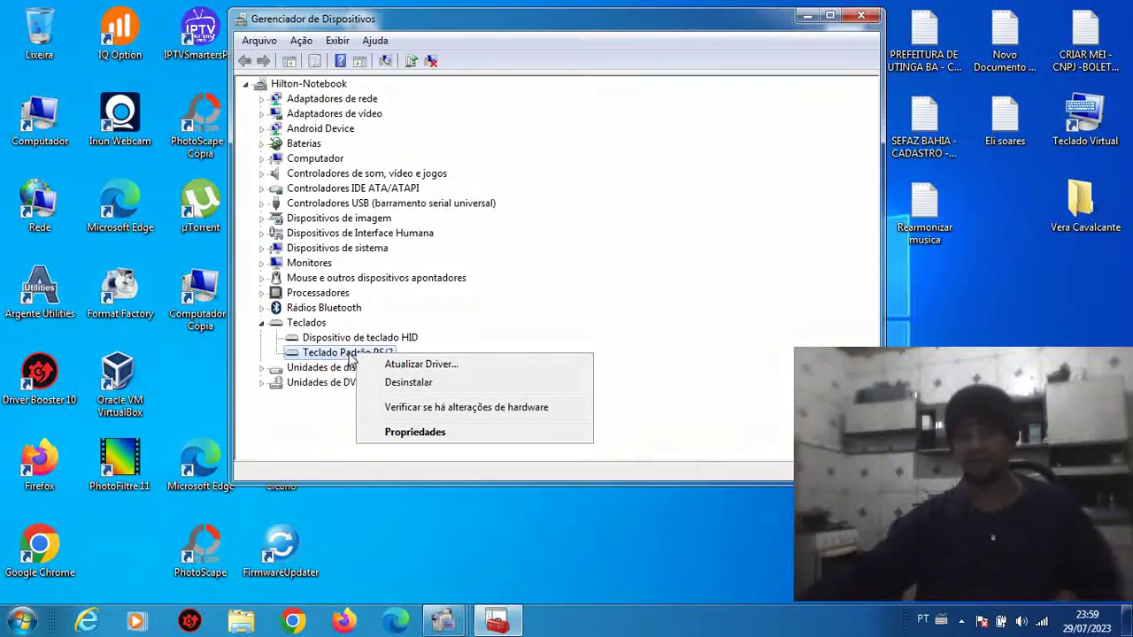
{"action": "left_click", "coordinate": [434, 364]}
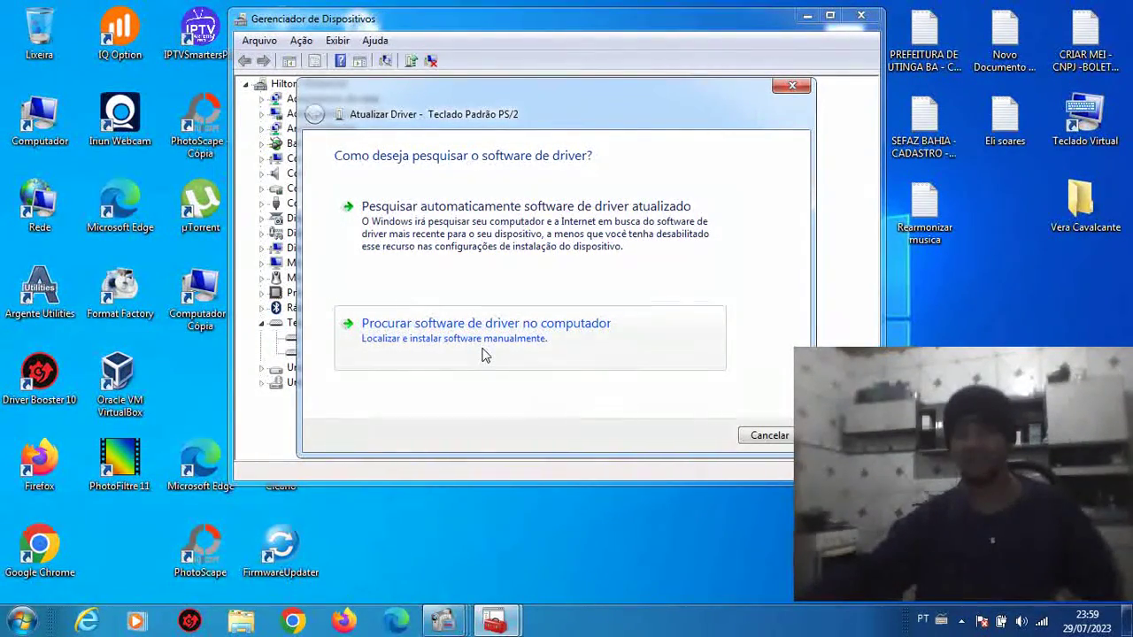
{"action": "left_click", "coordinate": [484, 354]}
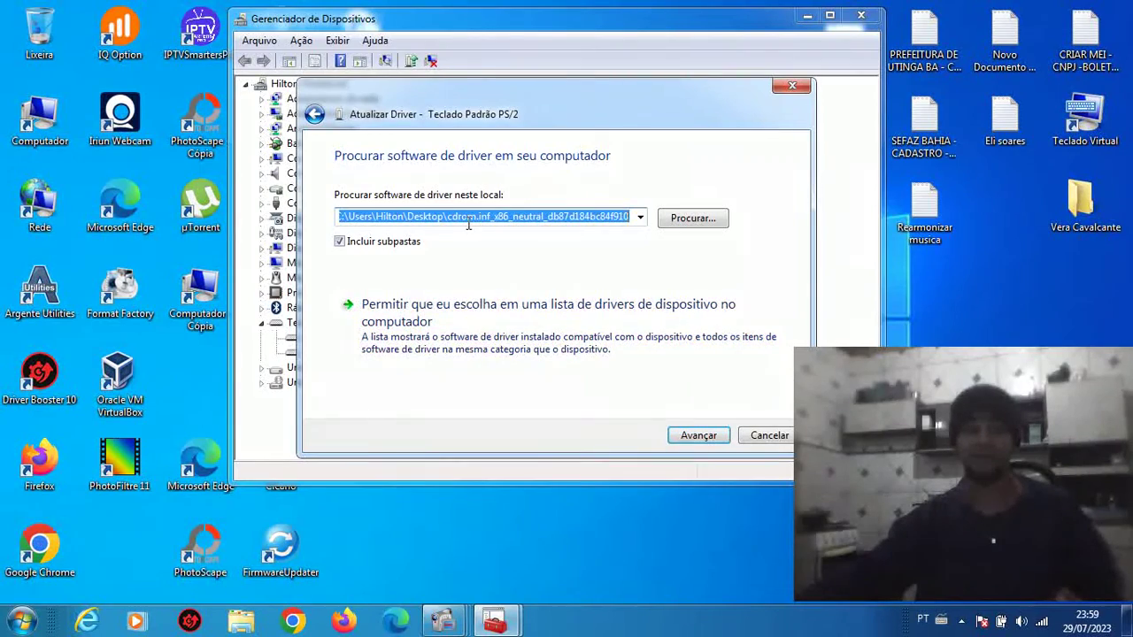
{"action": "left_click", "coordinate": [478, 336]}
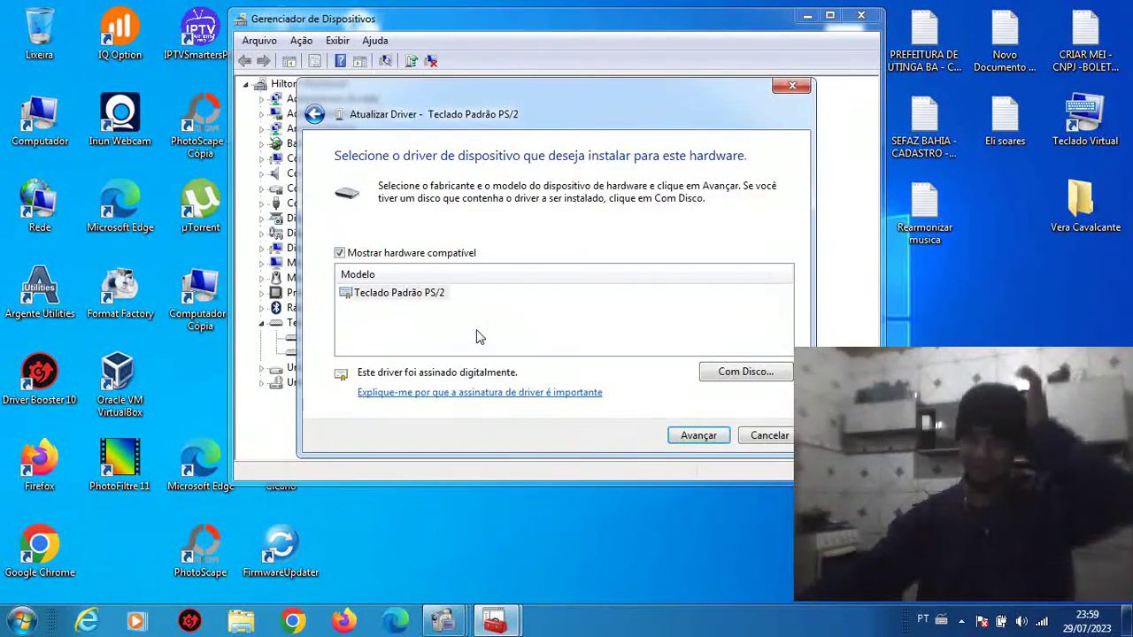
{"action": "left_click", "coordinate": [427, 296]}
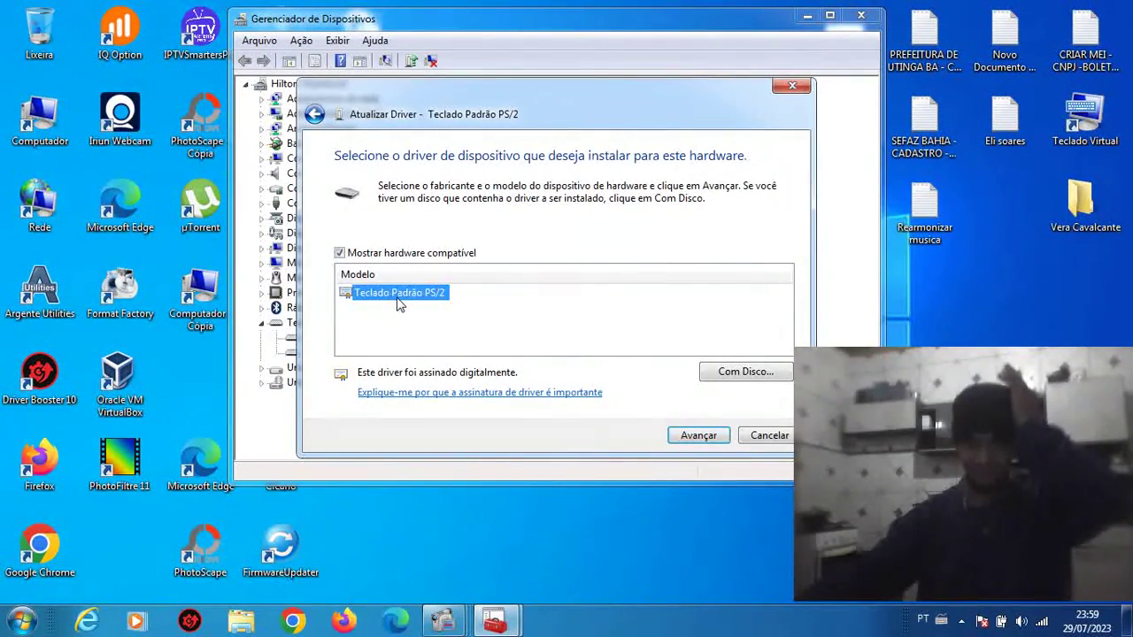
{"action": "left_click", "coordinate": [340, 253]}
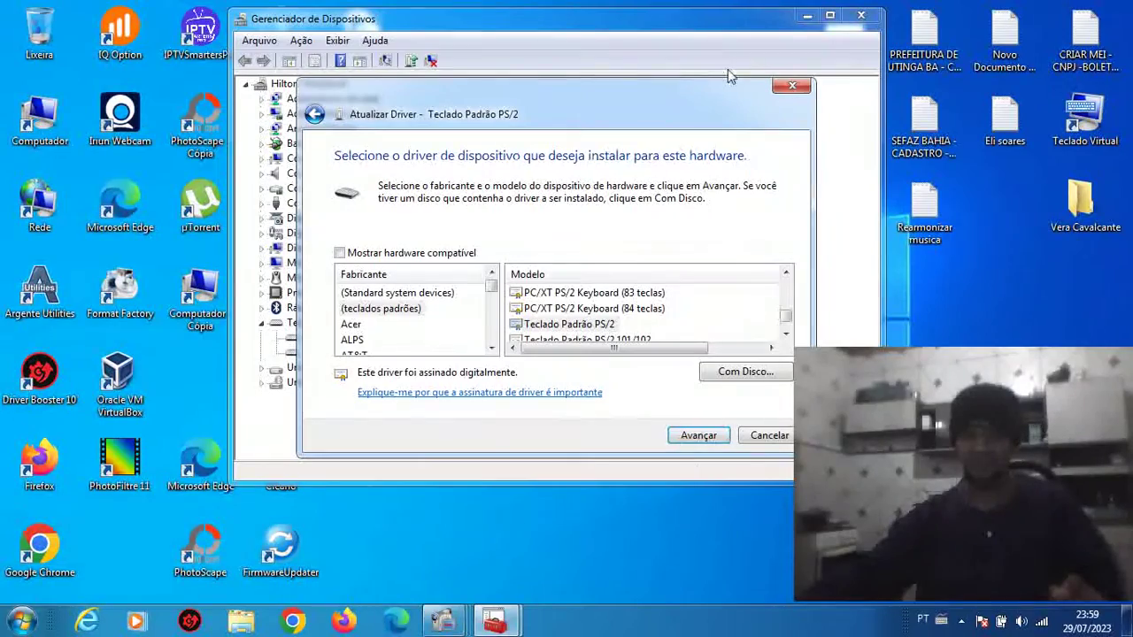
- Install the Remote Desktop Keyboard Device driver from (Standard system devices), accept the compatibility warning and decline restarting the computer
{"action": "left_click_drag", "start_coordinate": [651, 85], "coordinate": [590, 16]}
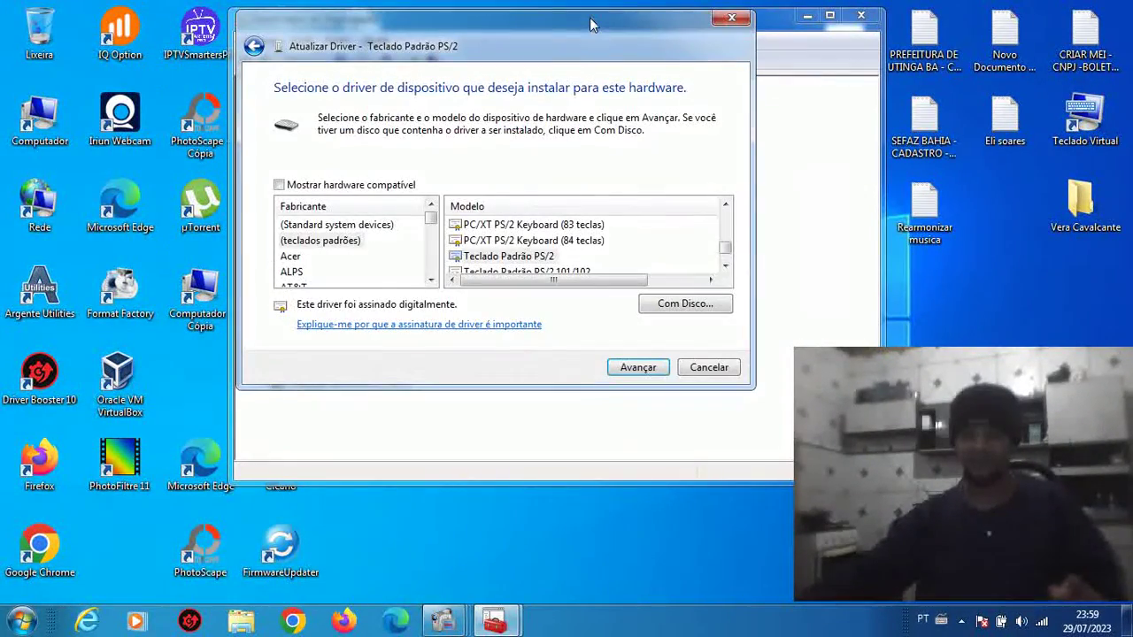
{"action": "left_click", "coordinate": [348, 227]}
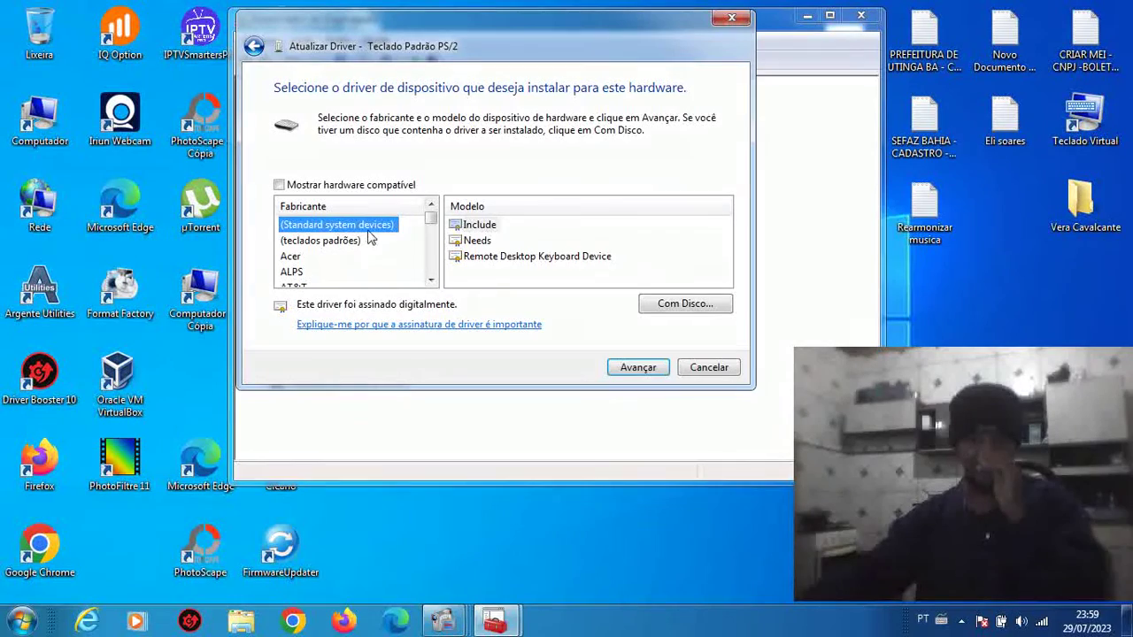
{"action": "left_click", "coordinate": [513, 258]}
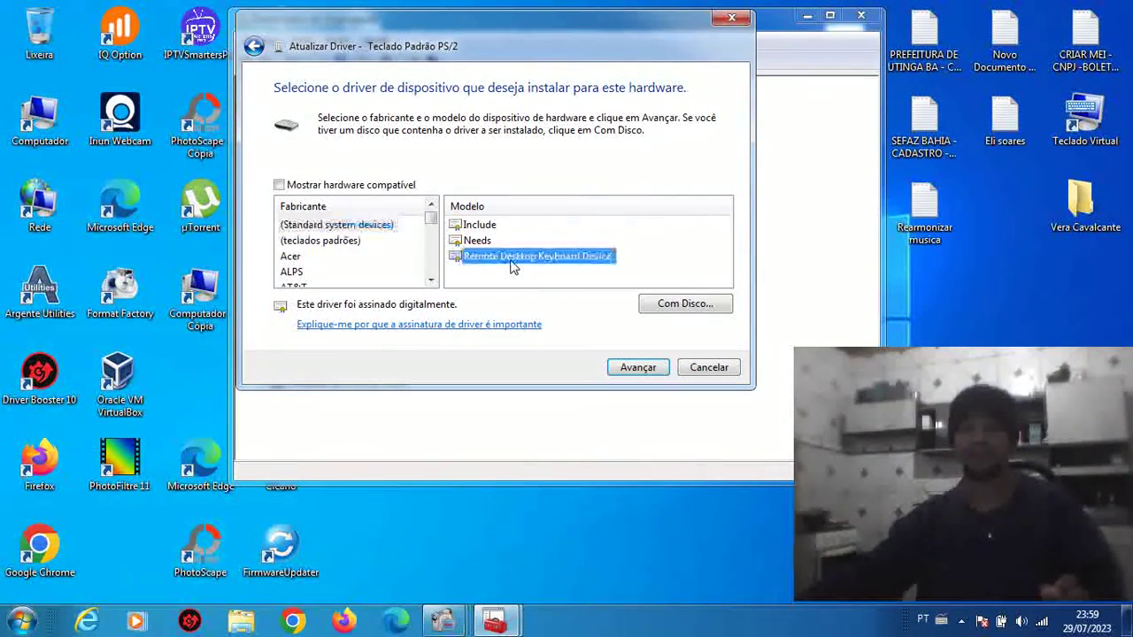
{"action": "left_click", "coordinate": [647, 376]}
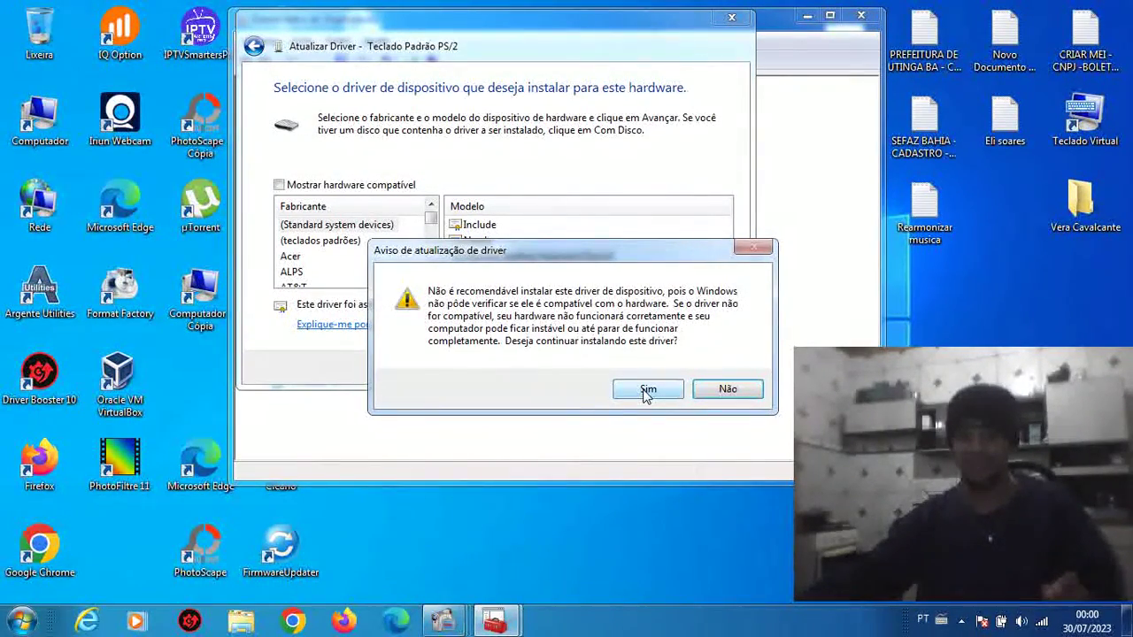
{"action": "left_click", "coordinate": [647, 393]}
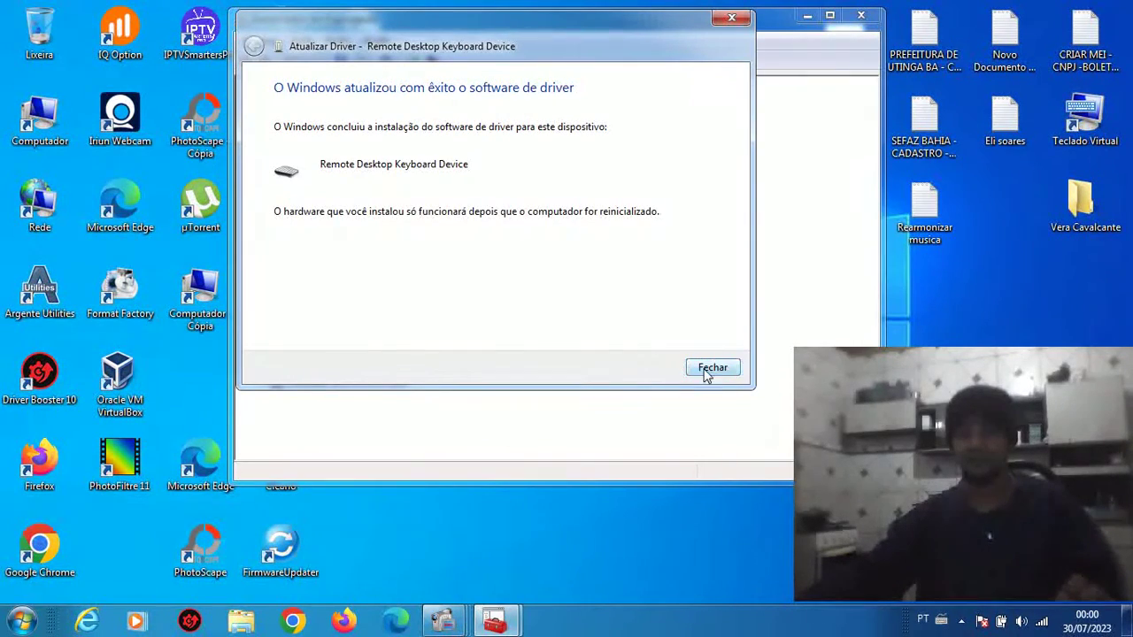
{"action": "left_click", "coordinate": [713, 367]}
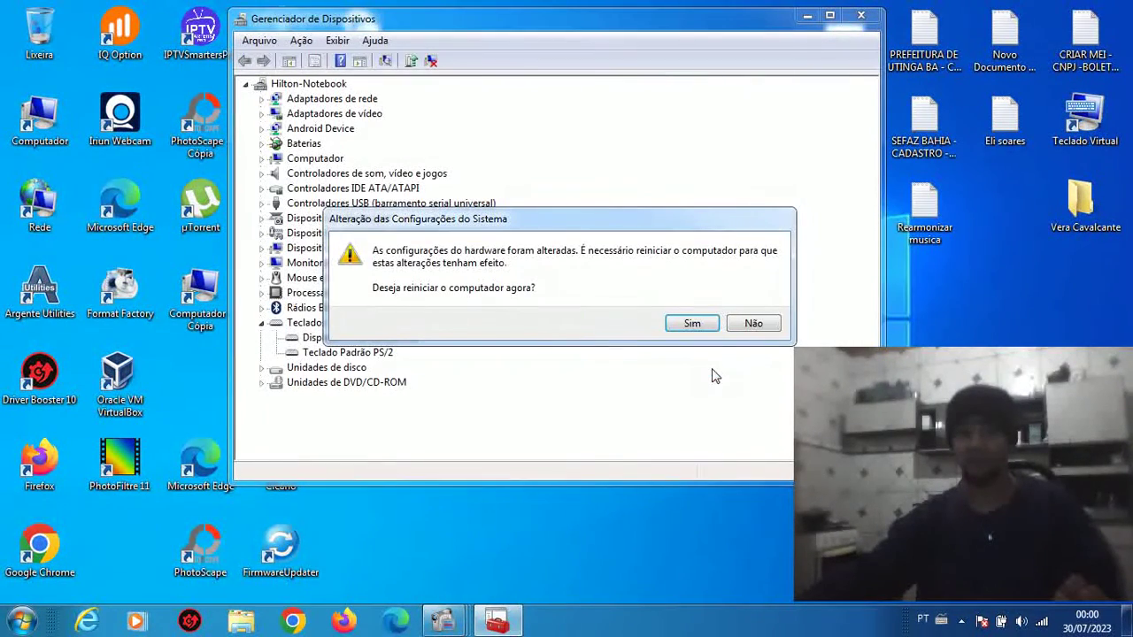
{"action": "left_click", "coordinate": [757, 325]}
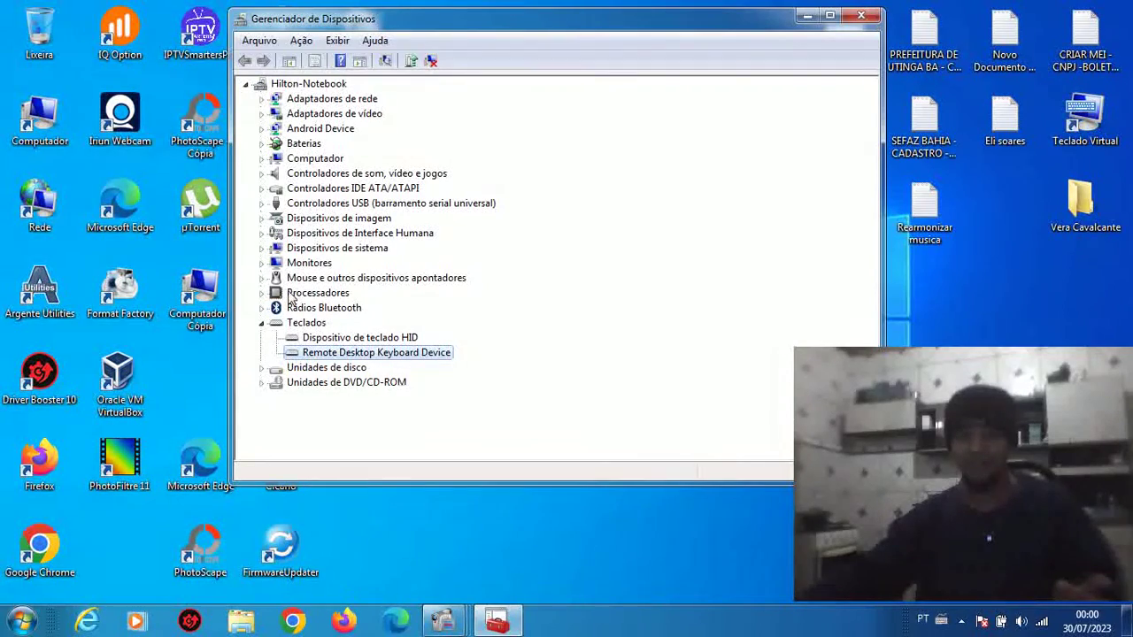
- Expand Mouse e outros dispositivos apontadores and look at its HID and PS/2 mouse entries
{"action": "left_click", "coordinate": [262, 278]}
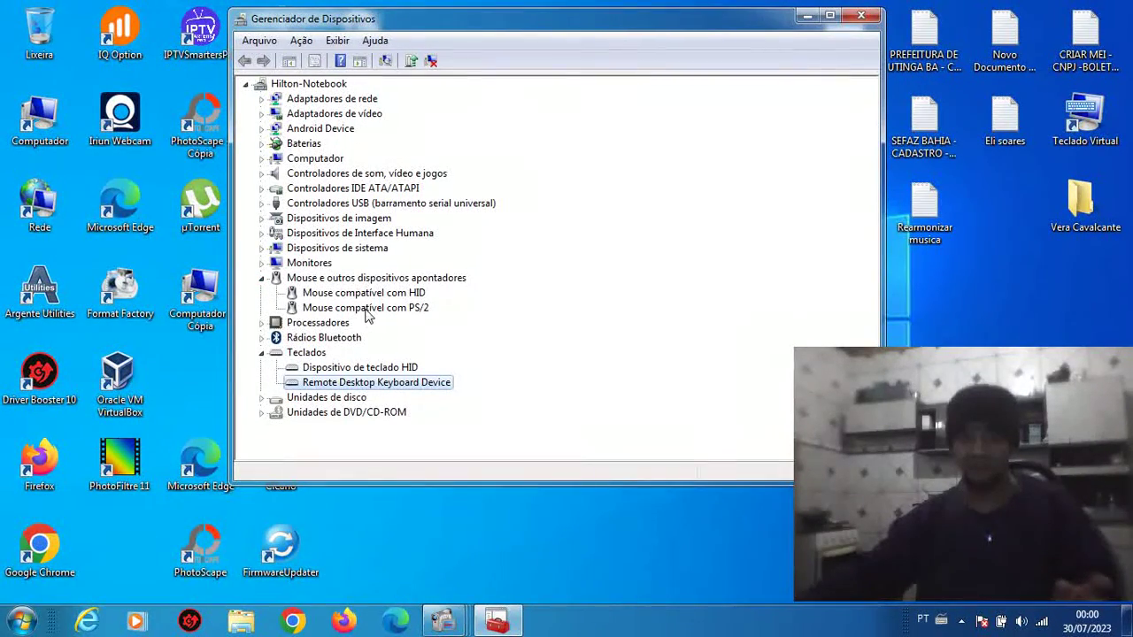
{"action": "left_click", "coordinate": [316, 309]}
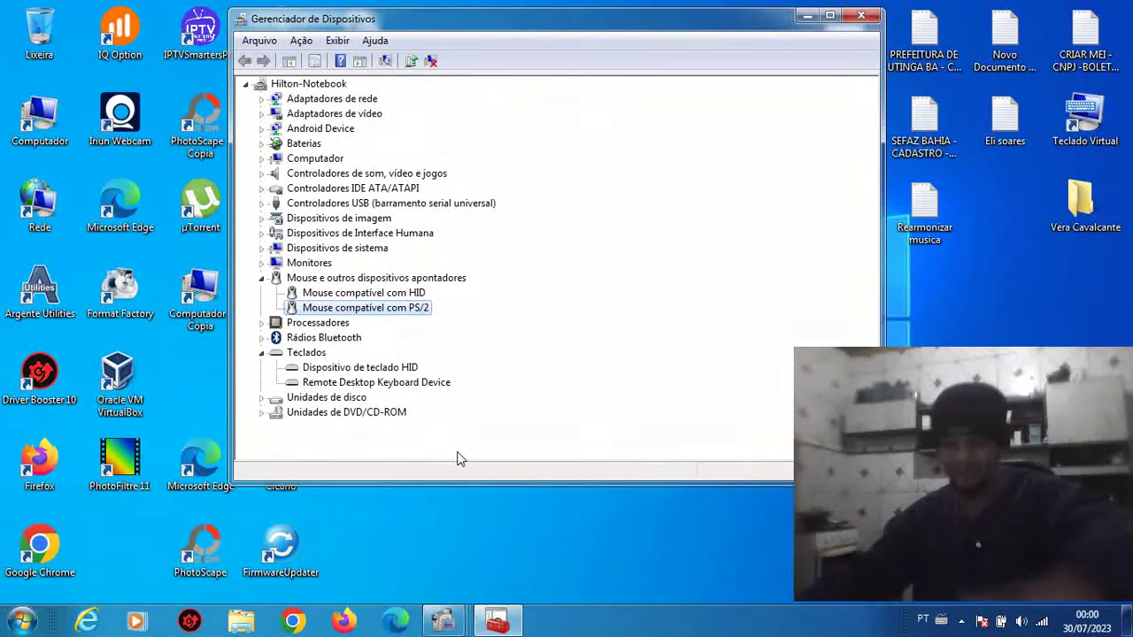
{"action": "left_click", "coordinate": [356, 293]}
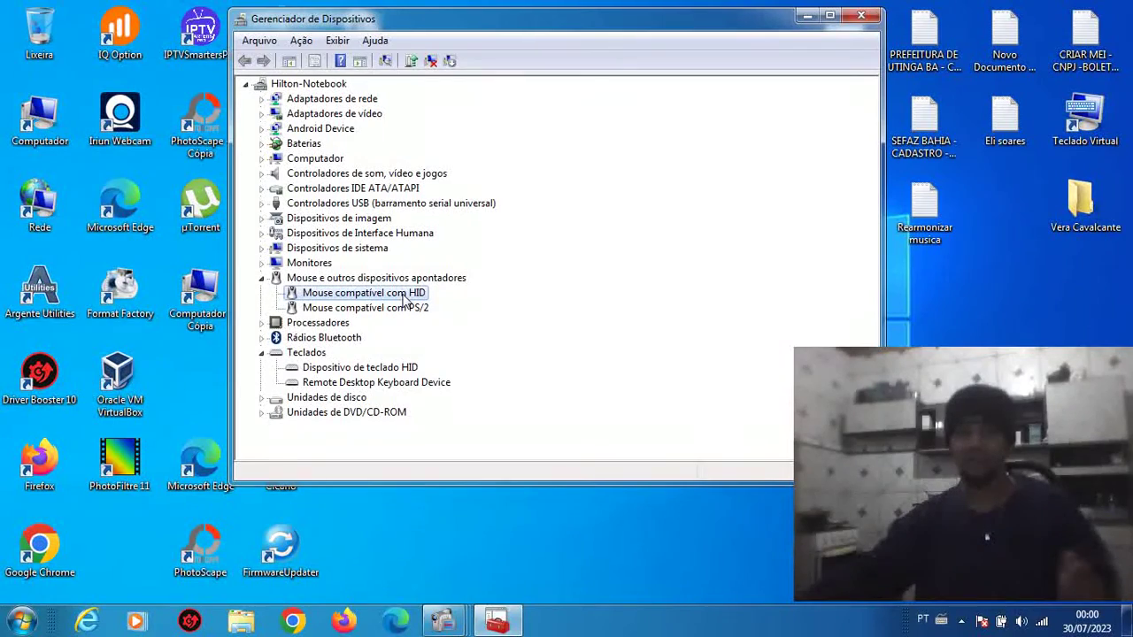
{"action": "left_click", "coordinate": [377, 309]}
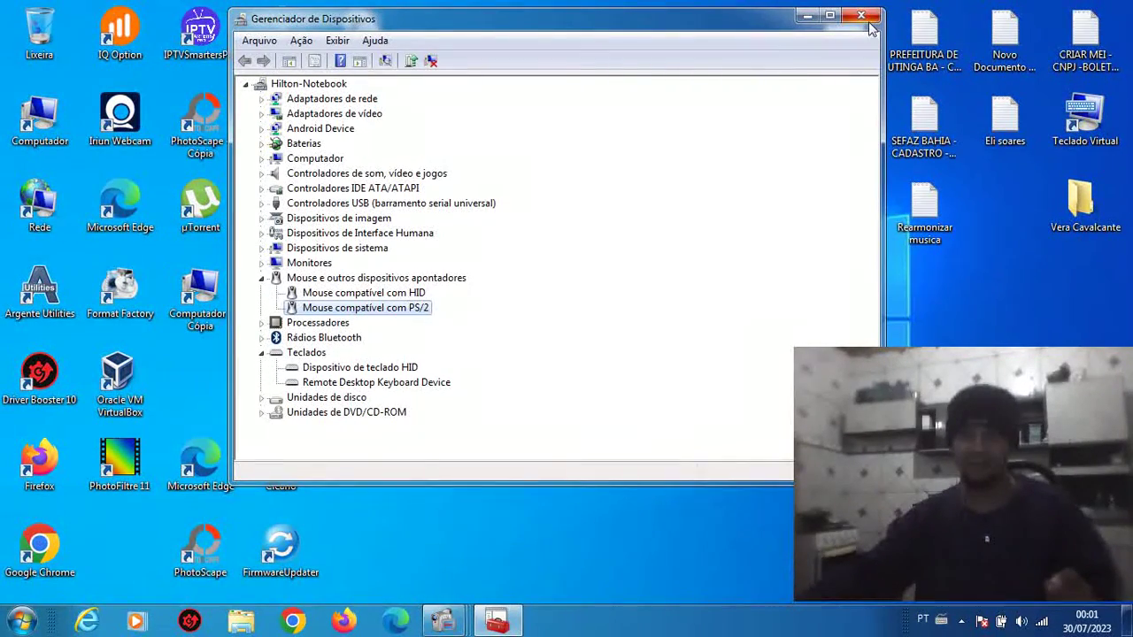
- Move the Device Manager window aside, view desktop images 4 and wi10, and close them
{"action": "left_click_drag", "start_coordinate": [740, 31], "coordinate": [586, 29]}
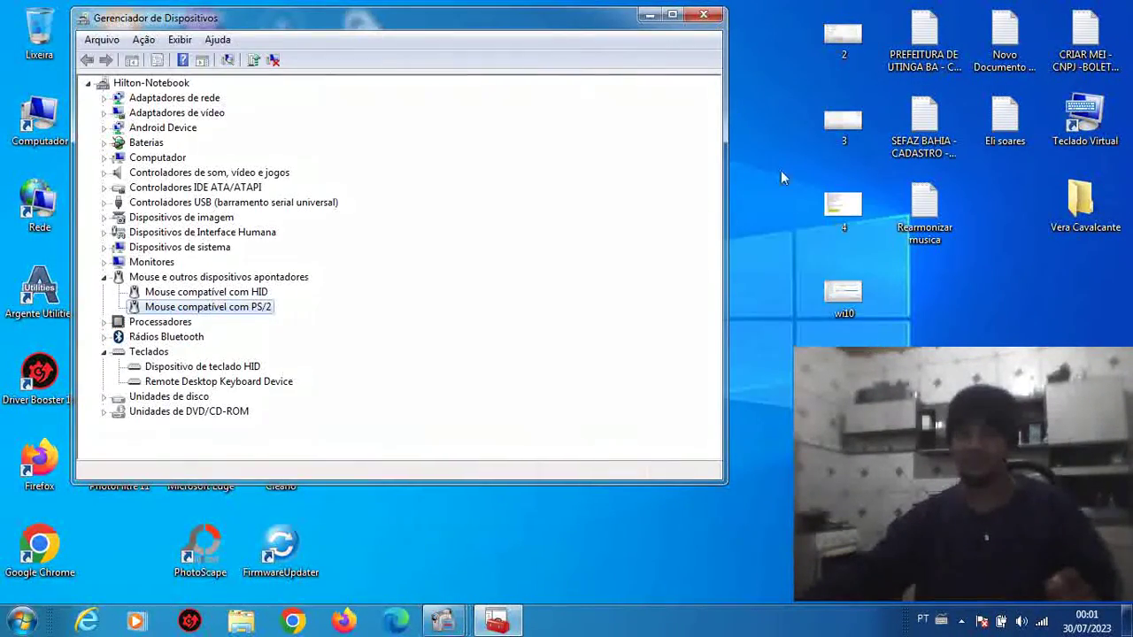
{"action": "double_click", "coordinate": [836, 209]}
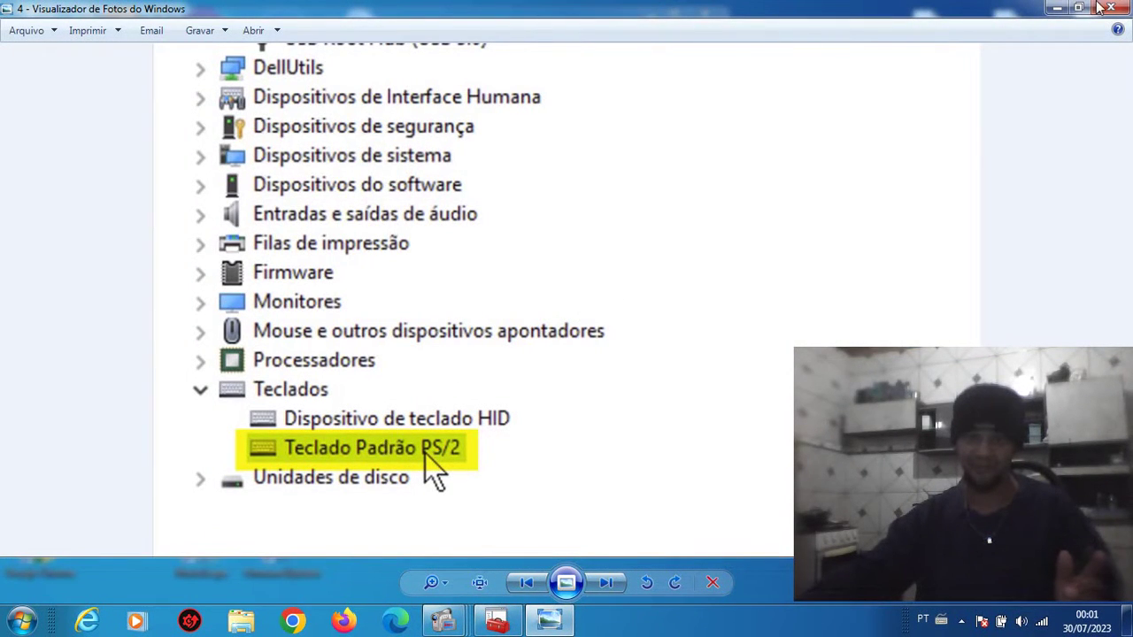
{"action": "left_click", "coordinate": [1112, 8]}
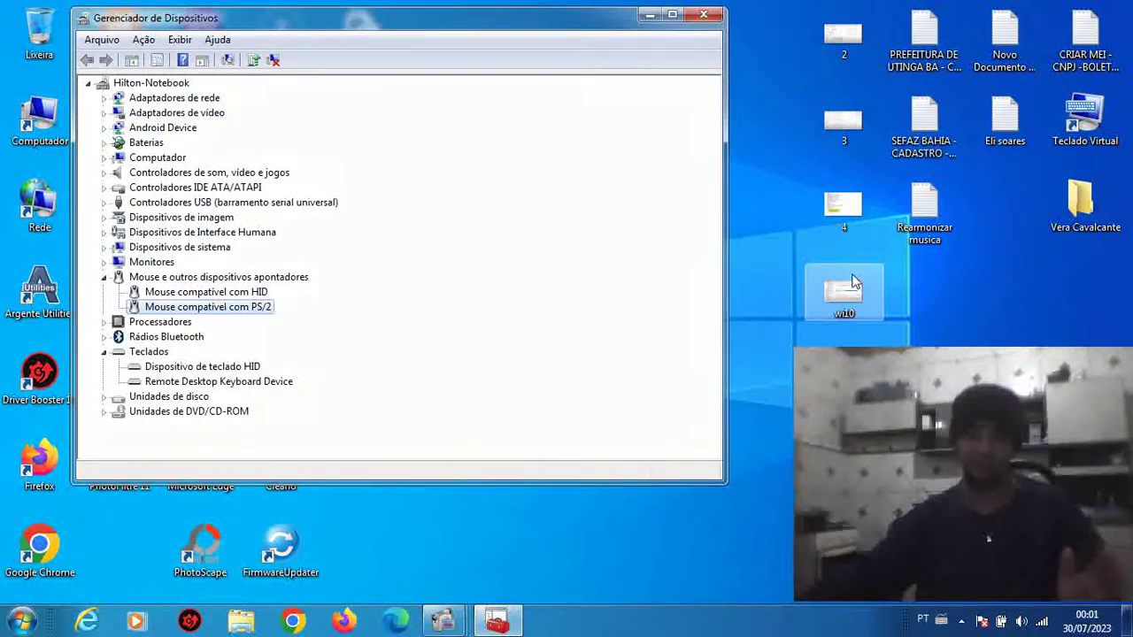
{"action": "double_click", "coordinate": [845, 297]}
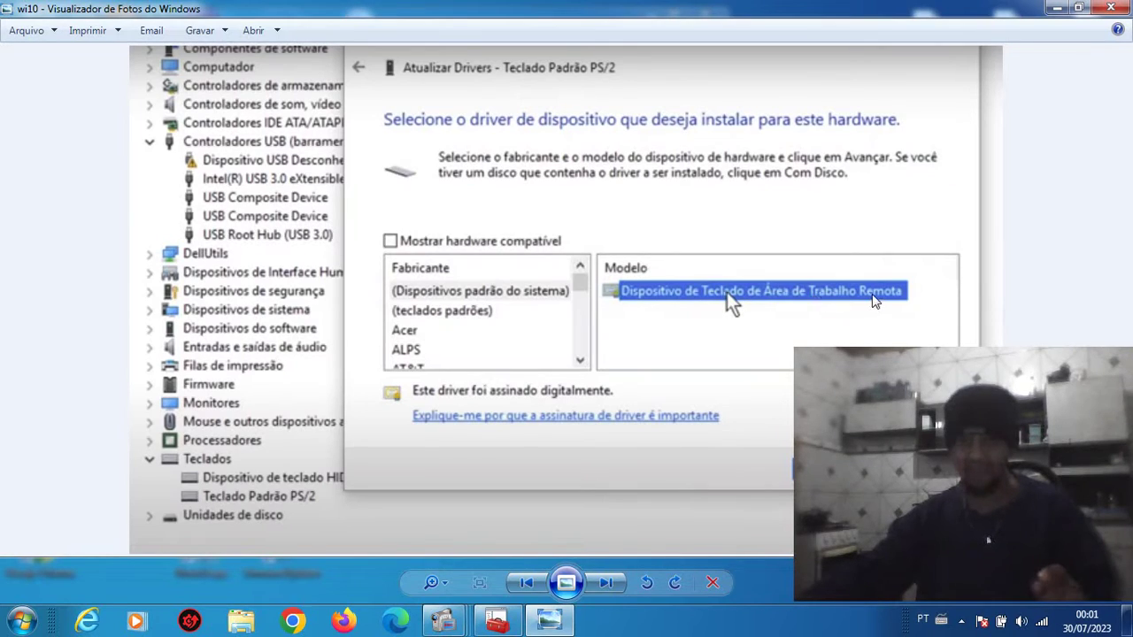
{"action": "left_click", "coordinate": [1114, 9]}
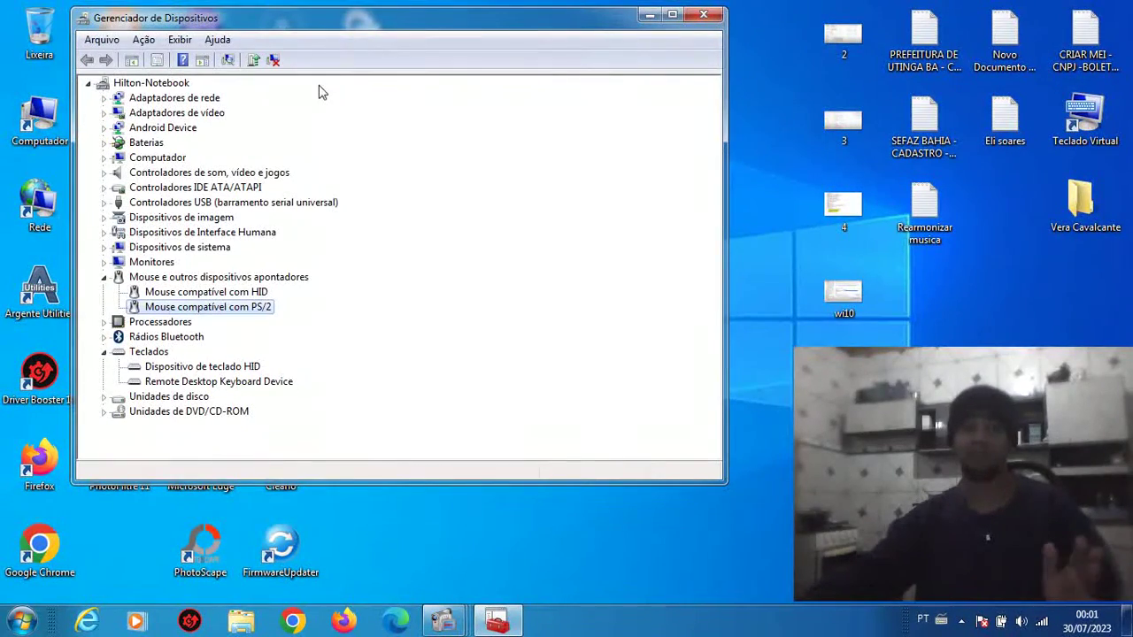
- Review the compatible driver list for Remote Desktop Keyboard Device in a manual driver update, cancel the update and close Device Manager
{"action": "left_click_drag", "start_coordinate": [352, 24], "coordinate": [436, 21]}
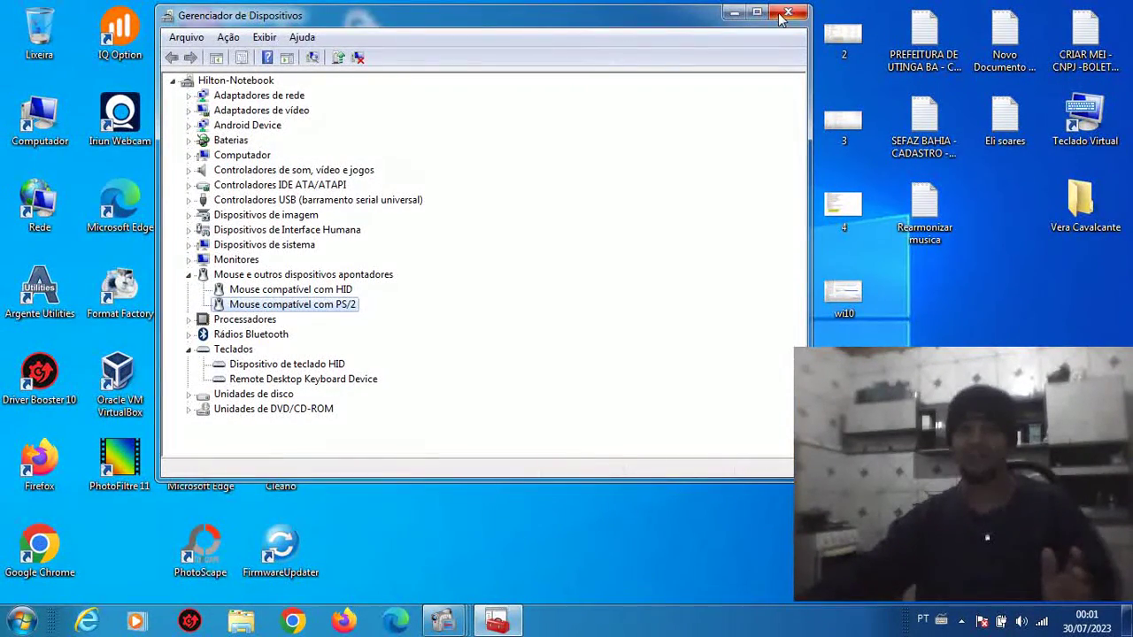
{"action": "left_click_drag", "start_coordinate": [561, 14], "coordinate": [689, 9]}
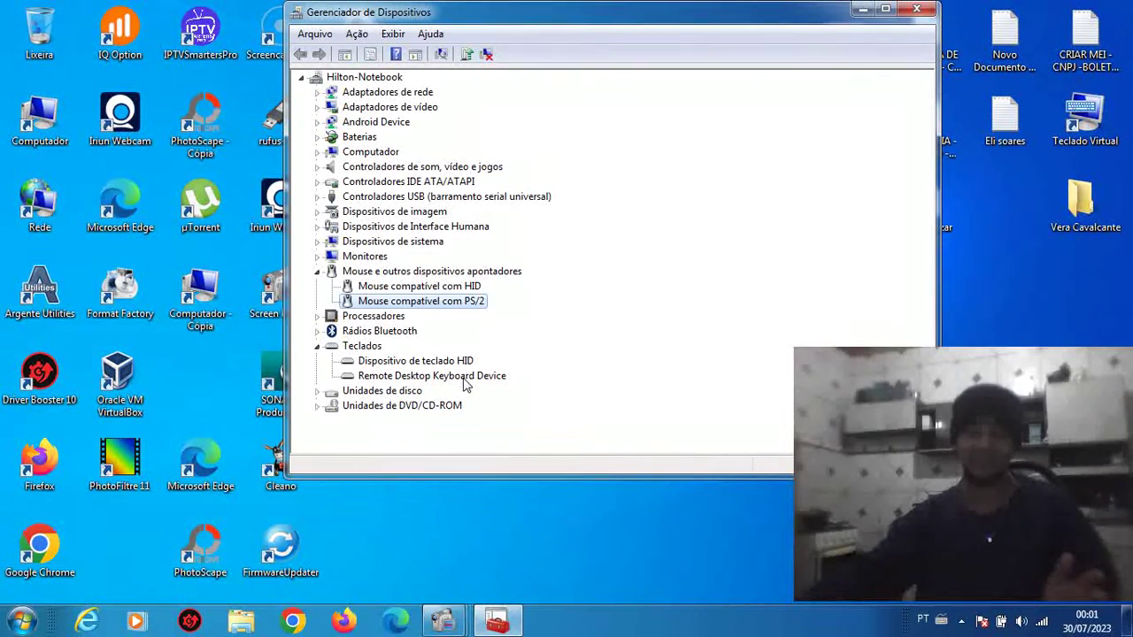
{"action": "left_click", "coordinate": [409, 378]}
{"action": "right_click", "coordinate": [424, 379]}
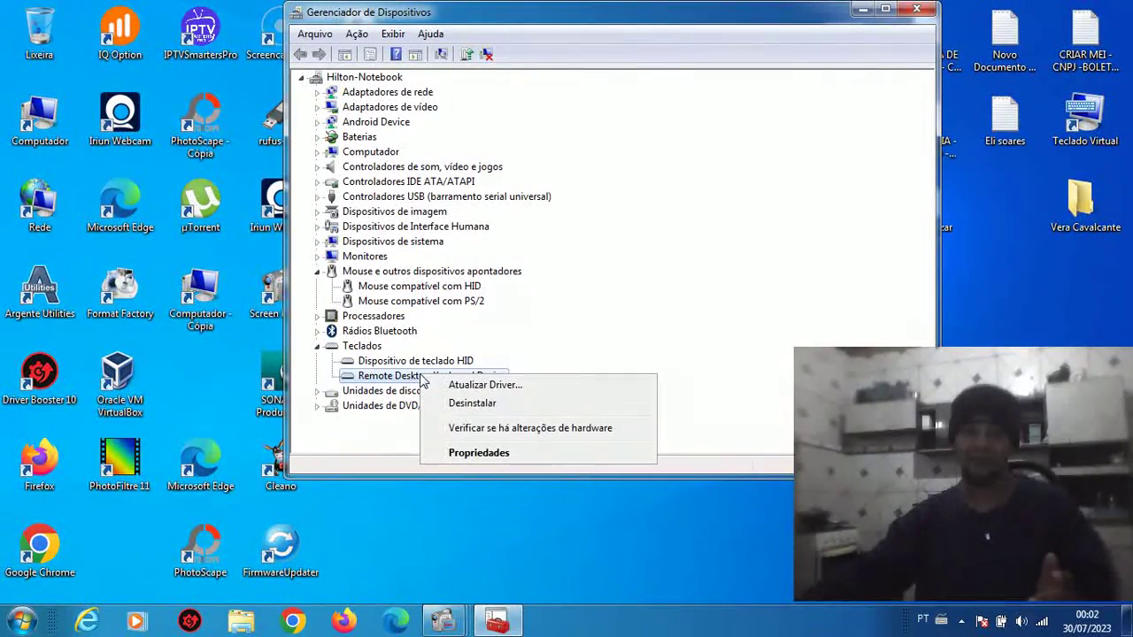
{"action": "left_click", "coordinate": [488, 382]}
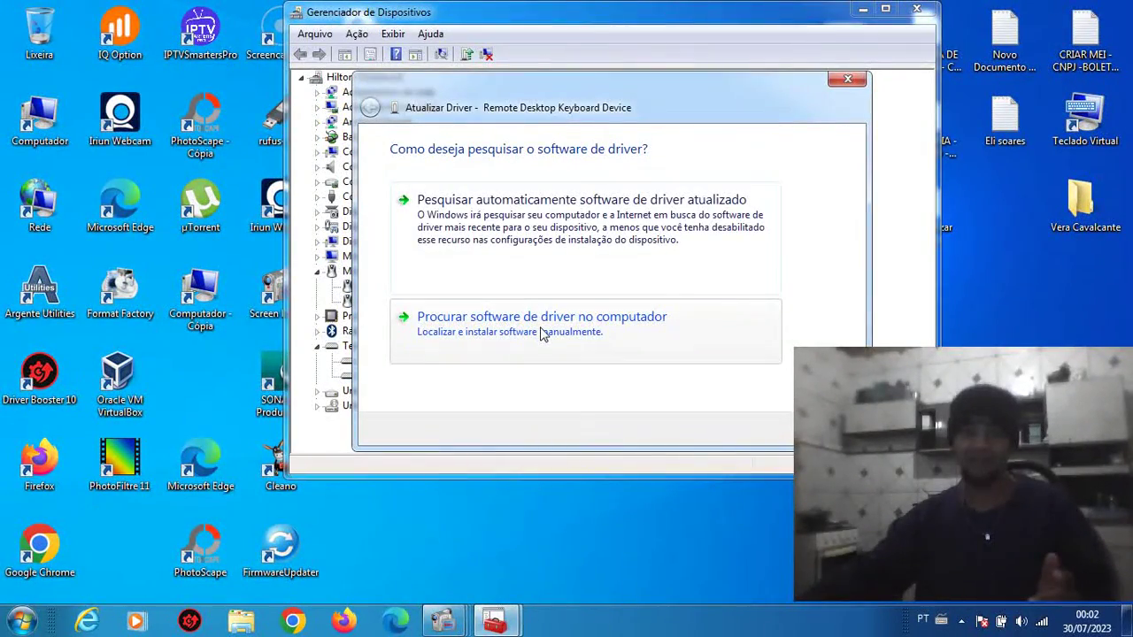
{"action": "left_click", "coordinate": [541, 329]}
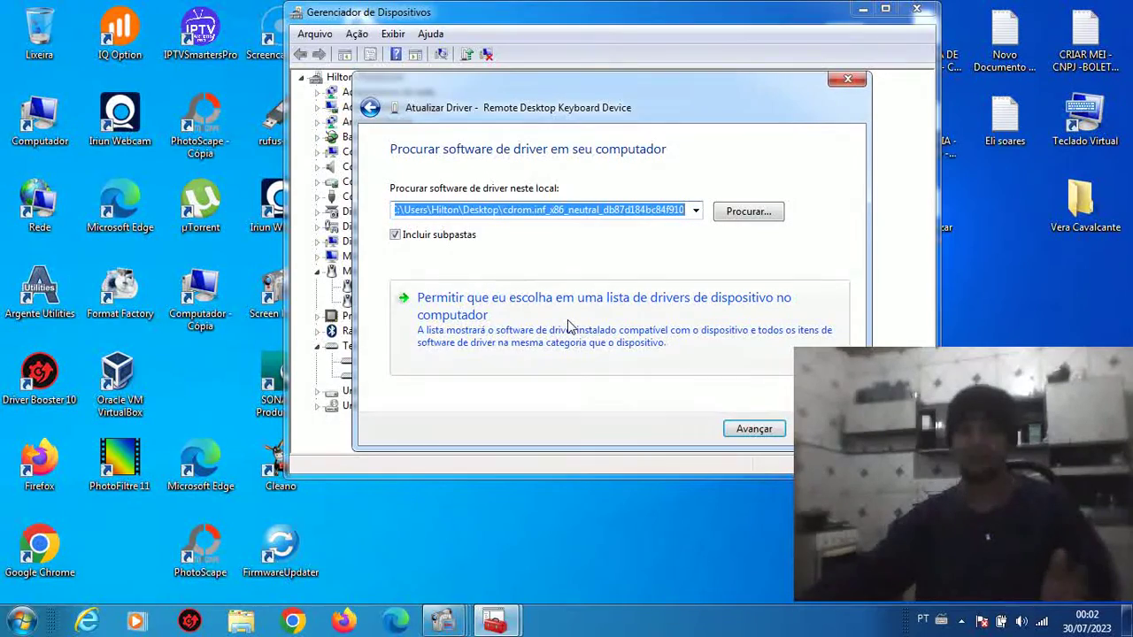
{"action": "left_click", "coordinate": [569, 326]}
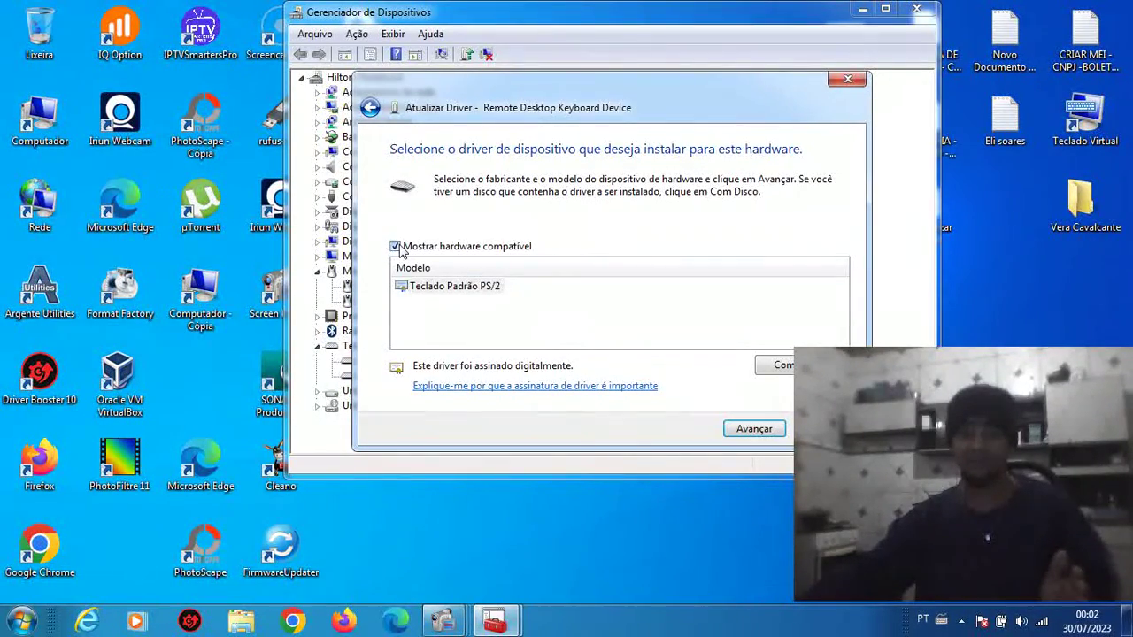
{"action": "left_click", "coordinate": [395, 247]}
{"action": "left_click", "coordinate": [396, 247]}
{"action": "left_click", "coordinate": [847, 82]}
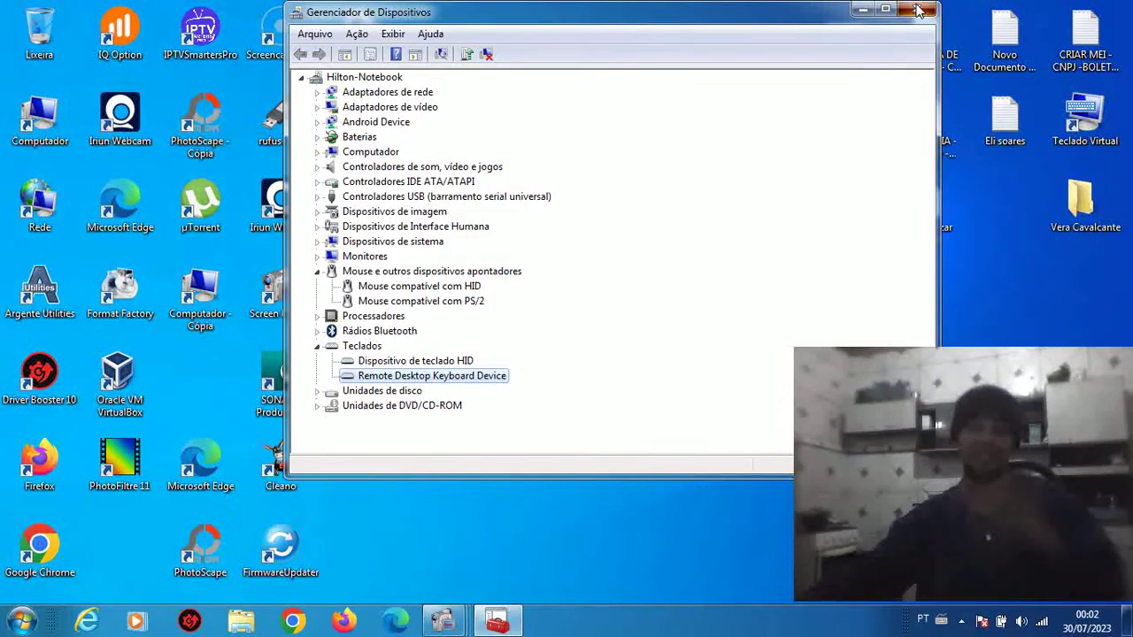
{"action": "left_click", "coordinate": [919, 9]}
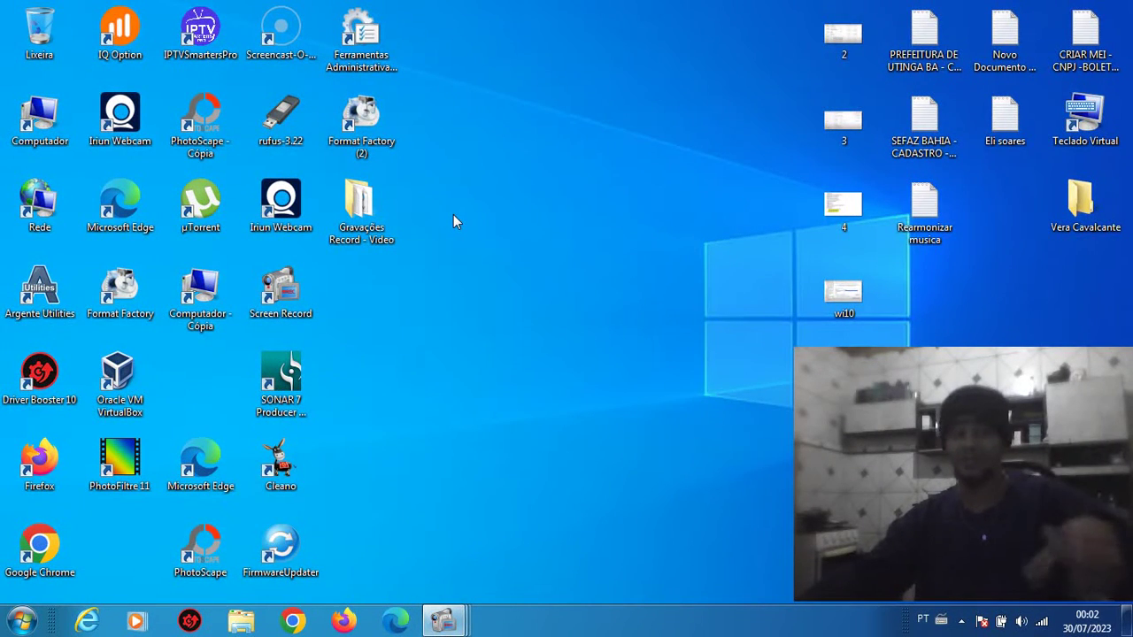